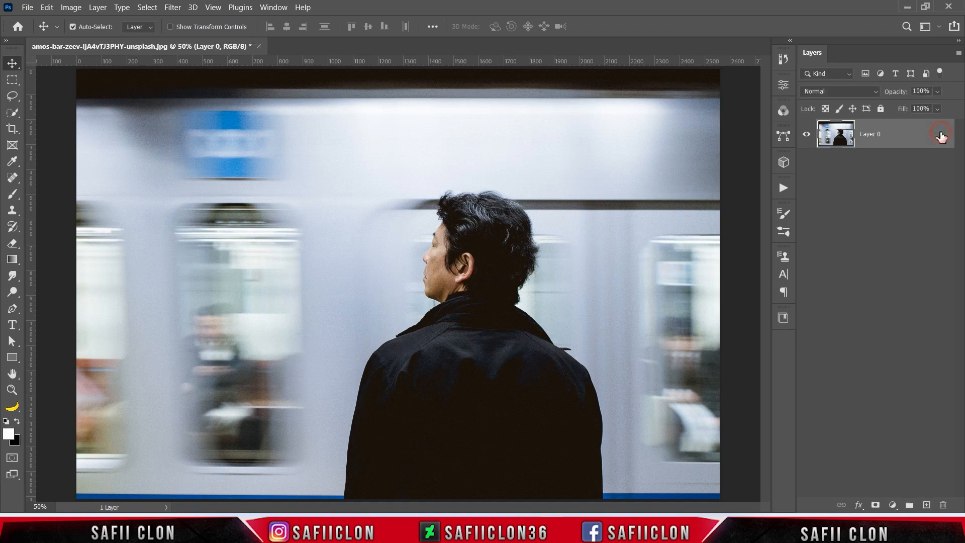
# Duplicate the photo layer and name the copy EDIT
pyautogui.rightClick(905, 134)
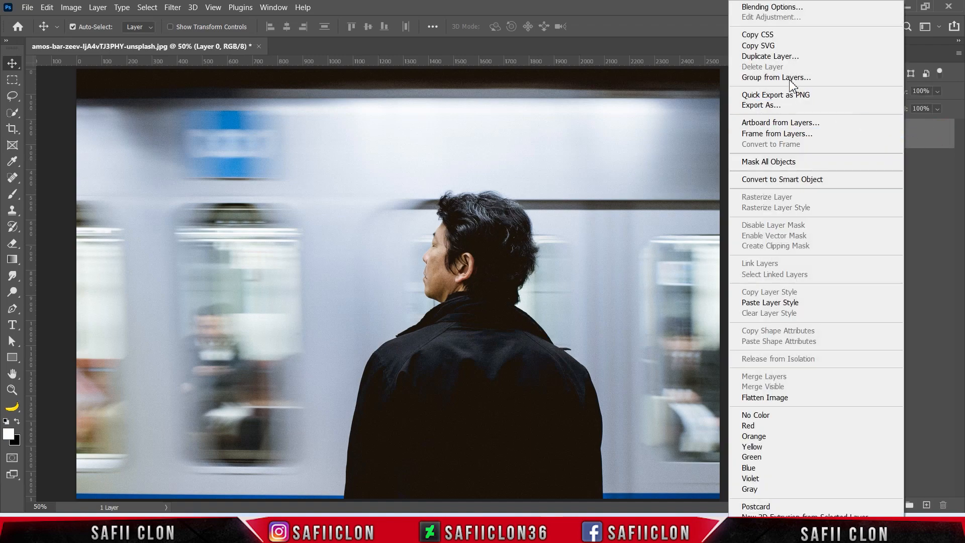
pyautogui.click(768, 55)
pyautogui.click(319, 172)
pyautogui.doubleClick(885, 134)
pyautogui.write('EDIT')
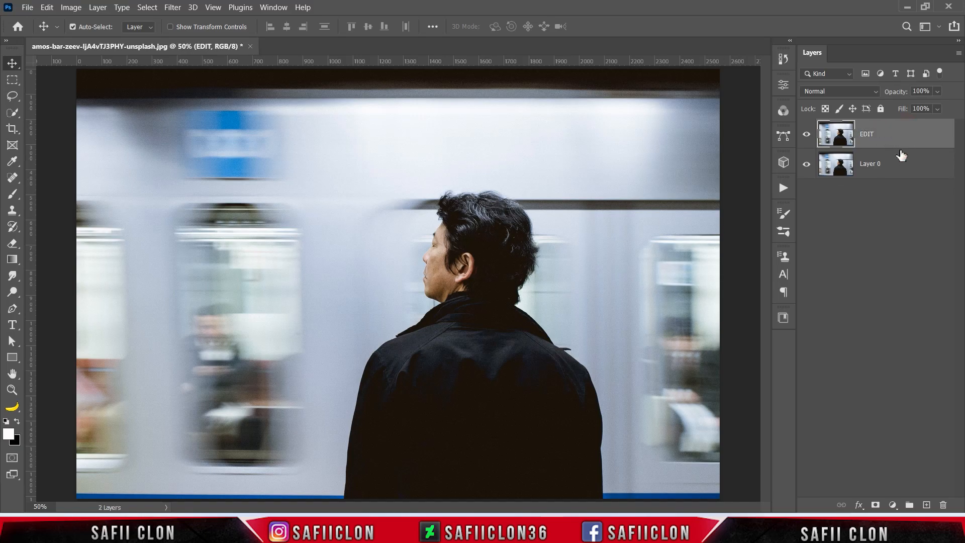
# Rename the lower photo layer, Layer 0, as ORIGINAL
pyautogui.doubleClick(869, 164)
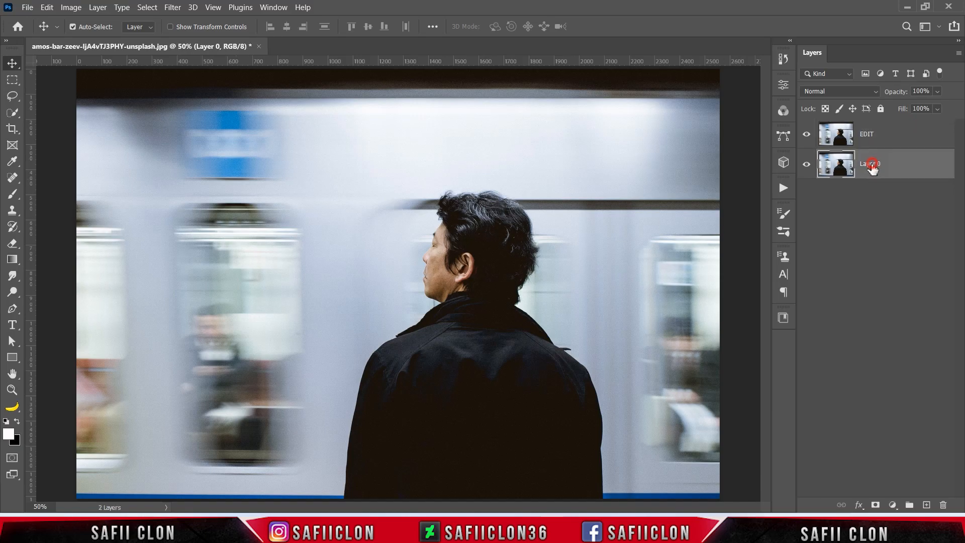
pyautogui.write('ORIGINAL')
pyautogui.press('Return')
# Convert the EDIT layer to a smart object
pyautogui.click(889, 139)
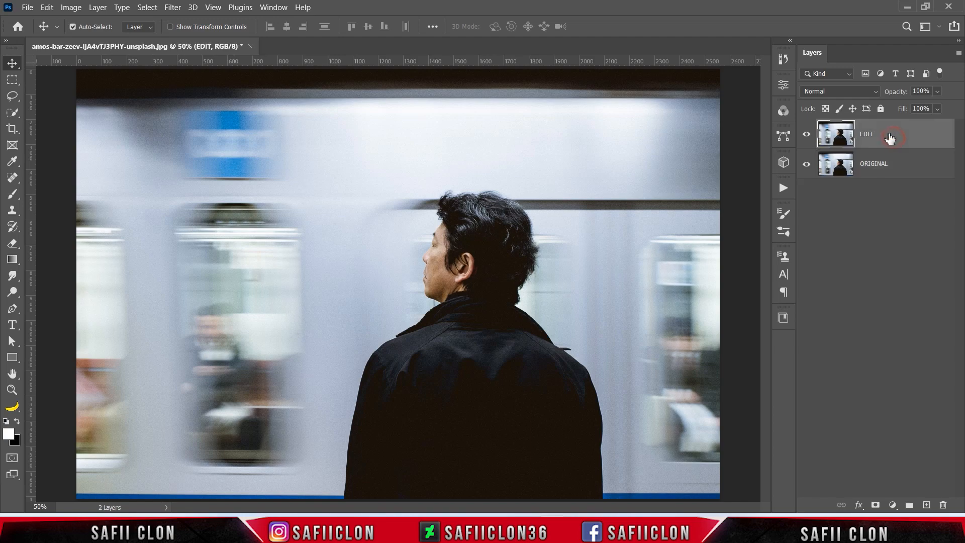
pyautogui.rightClick(890, 138)
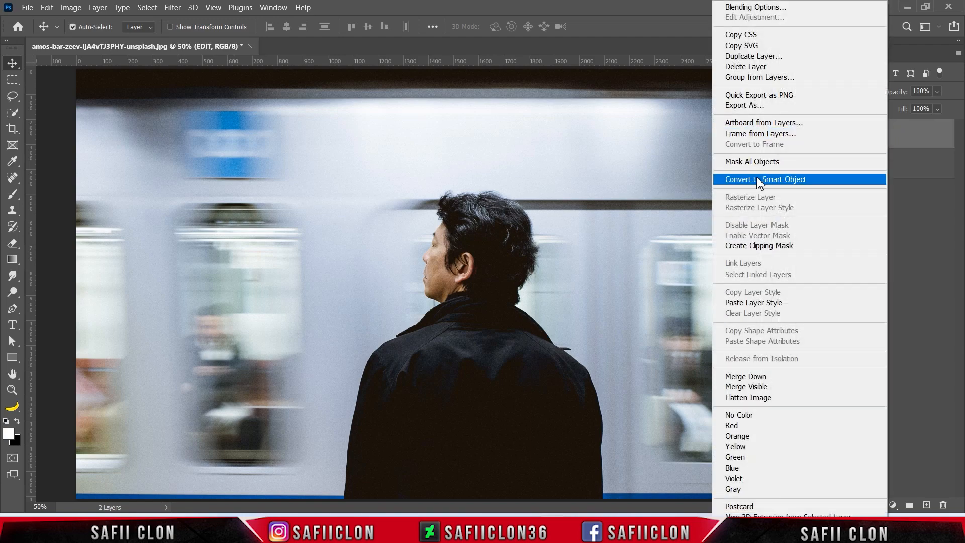
pyautogui.click(759, 179)
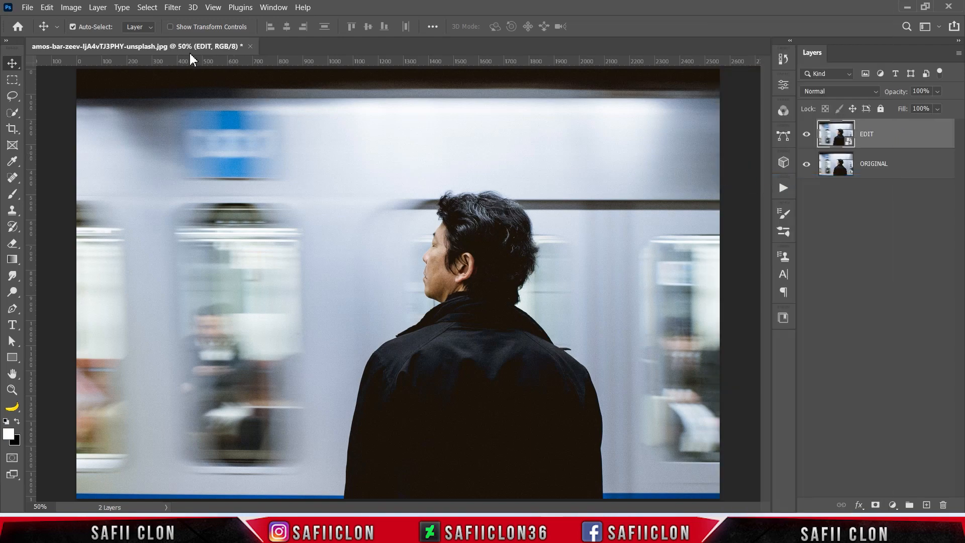
# Open the Camera Raw Filter on the EDIT layer and set Temperature to +22 and Tint to -11
pyautogui.click(173, 8)
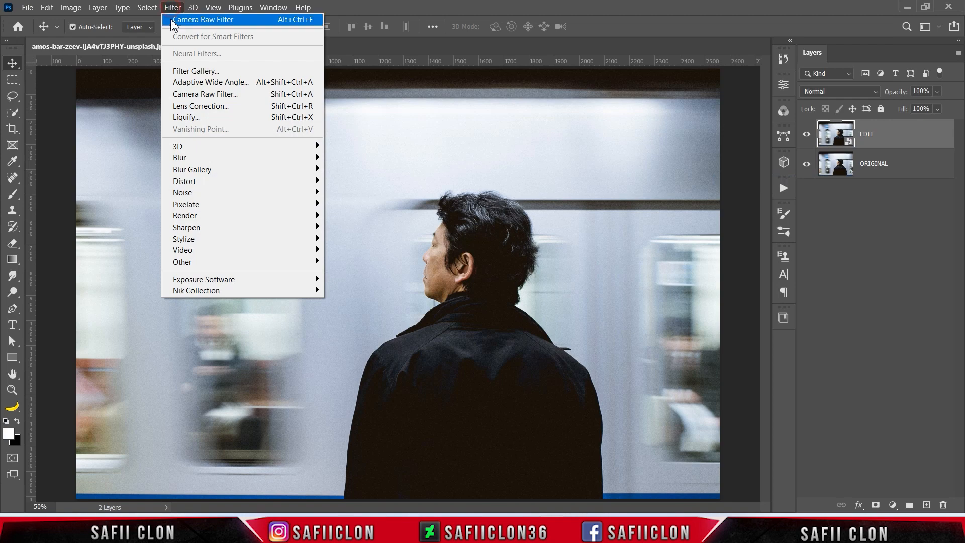
pyautogui.click(222, 98)
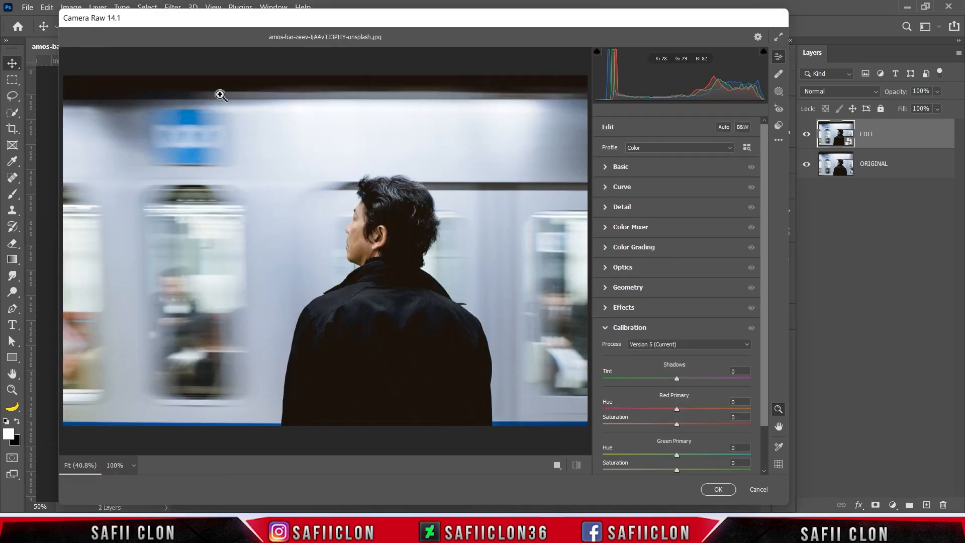
pyautogui.click(621, 167)
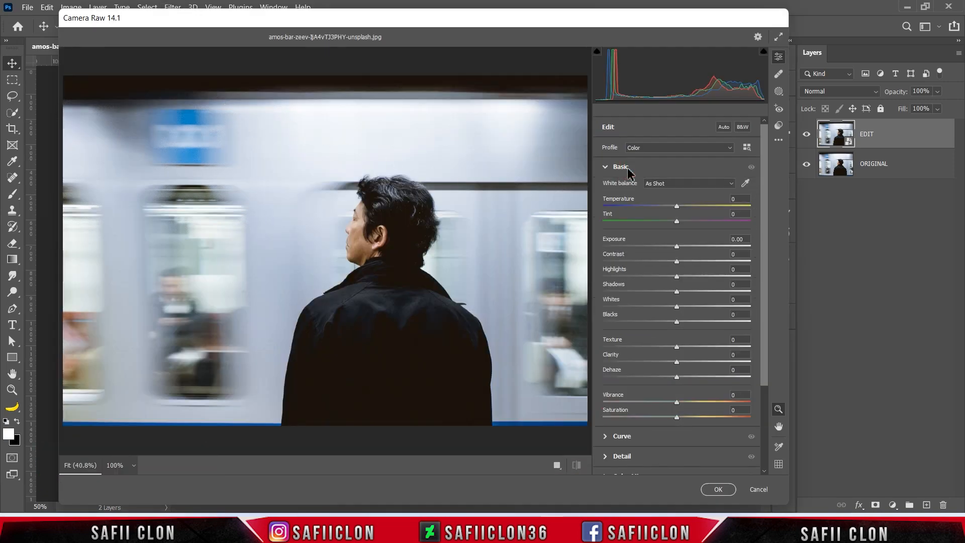
pyautogui.moveTo(678, 211)
pyautogui.mouseDown()
pyautogui.moveTo(703, 212)
pyautogui.moveTo(692, 204)
pyautogui.moveTo(672, 221)
pyautogui.mouseUp()
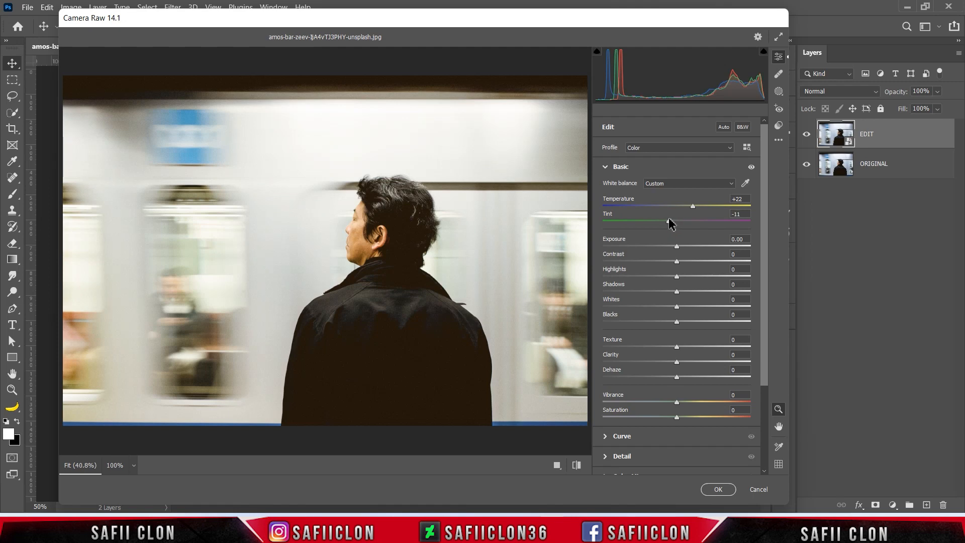
# Set Exposure to -0.70, Highlights -4, Shadows +44, Whites +31, Blacks +20, Texture -18, Clarity -16, Vibrance +17 and Saturation -10
pyautogui.moveTo(764, 227); pyautogui.dragTo(768, 251)
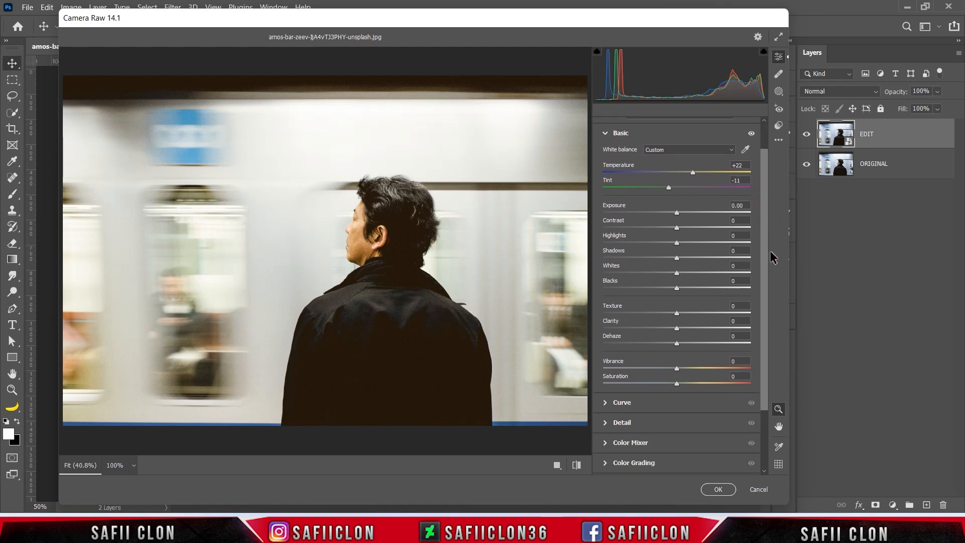
pyautogui.moveTo(676, 212); pyautogui.dragTo(666, 318)
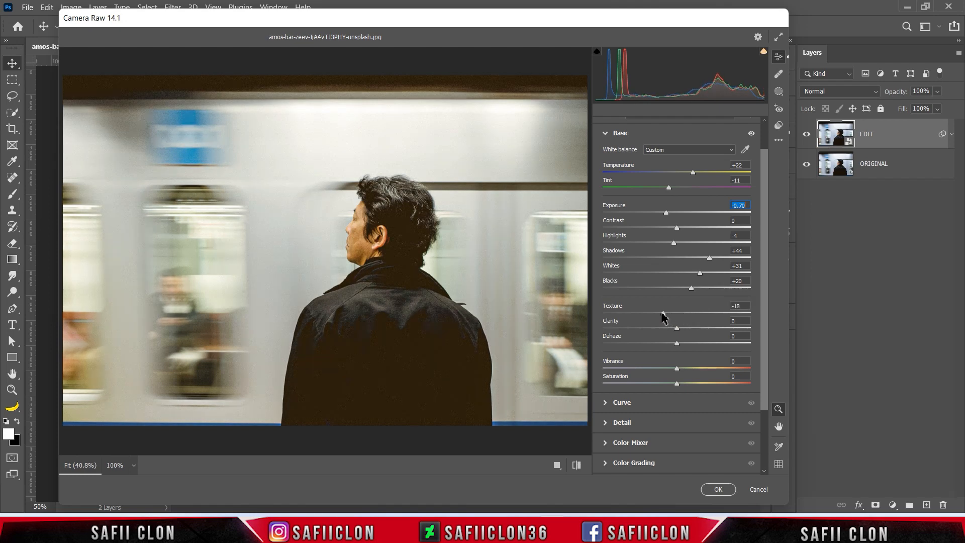
pyautogui.moveTo(676, 328); pyautogui.dragTo(660, 332)
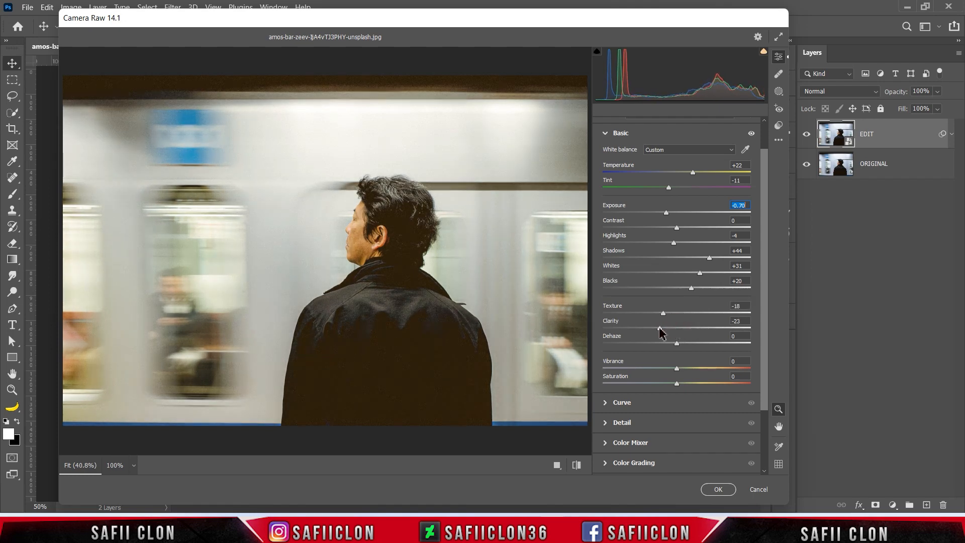
pyautogui.moveTo(677, 368)
pyautogui.mouseDown()
pyautogui.moveTo(693, 368)
pyautogui.moveTo(670, 383)
pyautogui.mouseUp()
# Add a point to the RGB point curve with input 186 and output 150
pyautogui.scroll(-3, 764, 273)
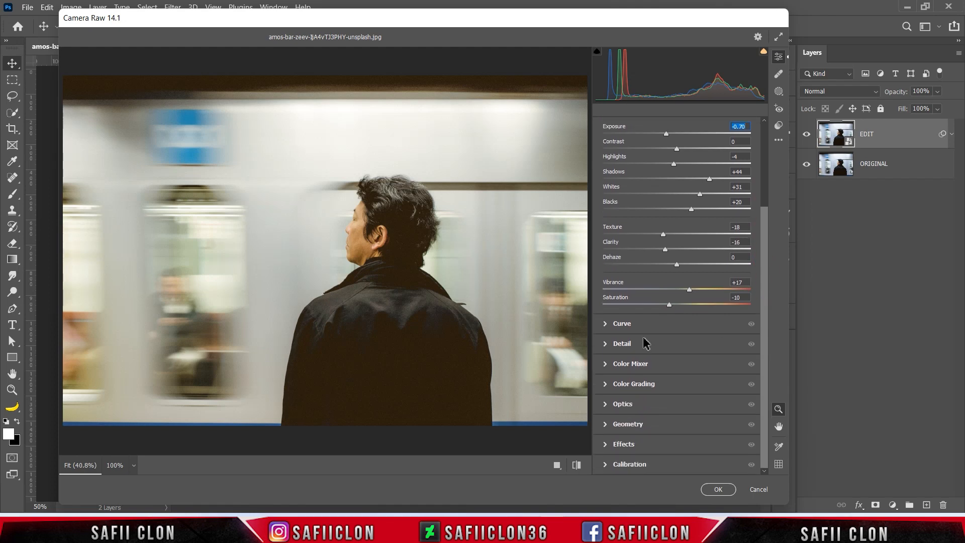
pyautogui.click(624, 327)
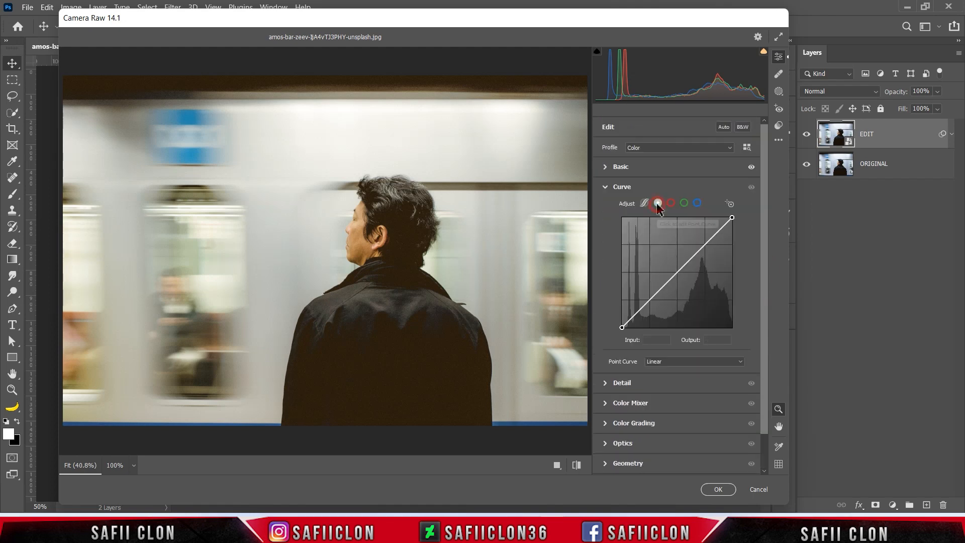
pyautogui.click(677, 274)
pyautogui.moveTo(658, 340); pyautogui.dragTo(644, 341)
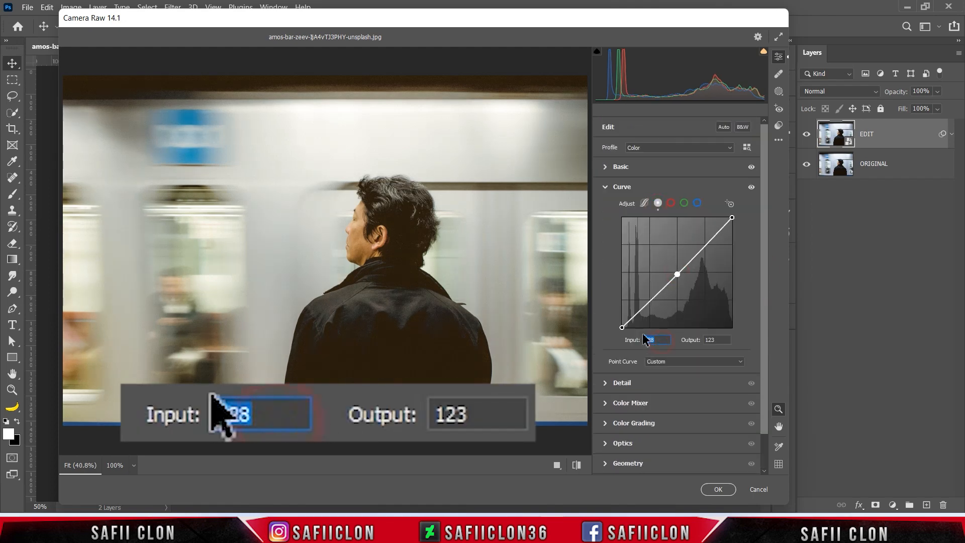
pyautogui.write('186')
pyautogui.moveTo(719, 340); pyautogui.dragTo(705, 338)
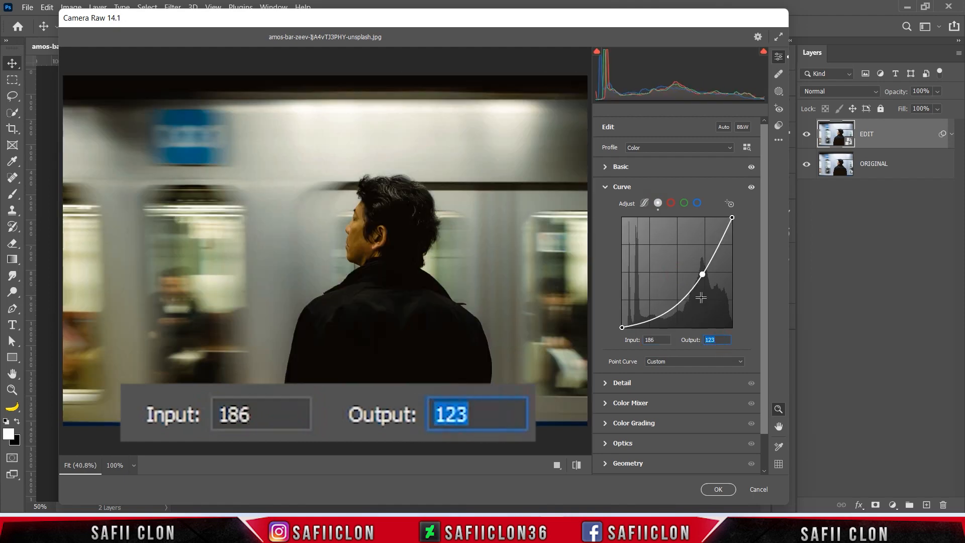
pyautogui.write('150')
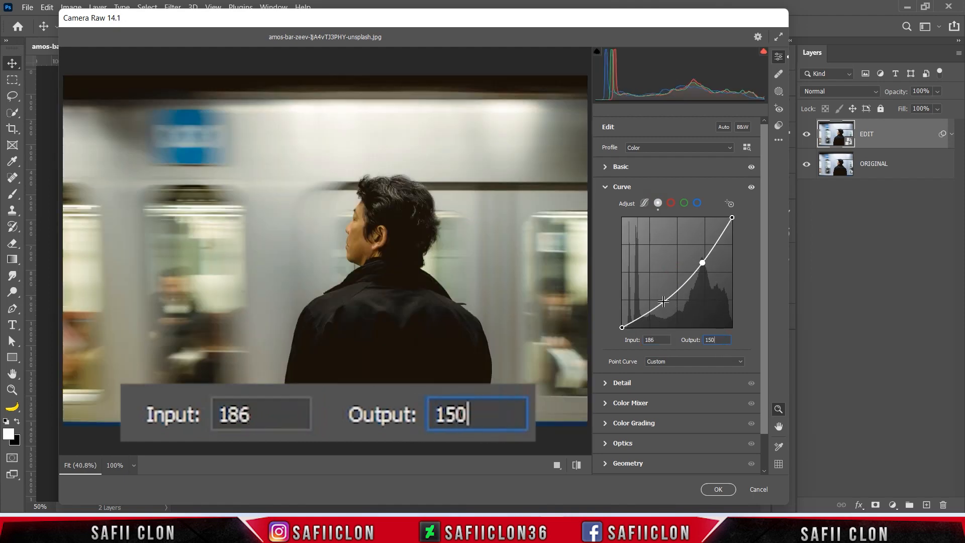
# Add a second, darker point to the RGB point curve with input 91 and output 75
pyautogui.click(664, 302)
pyautogui.moveTo(657, 340); pyautogui.dragTo(636, 339)
pyautogui.write('91')
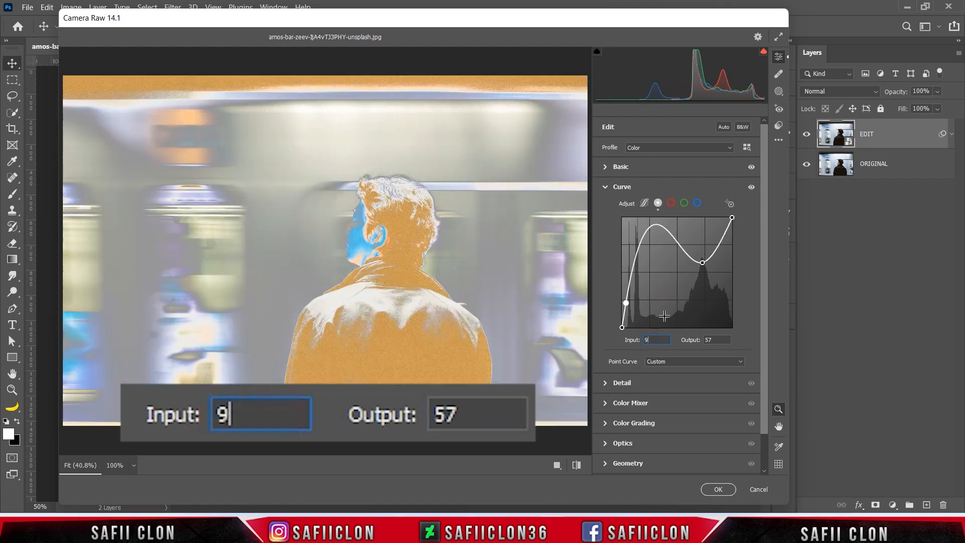
pyautogui.doubleClick(711, 340)
pyautogui.write('75')
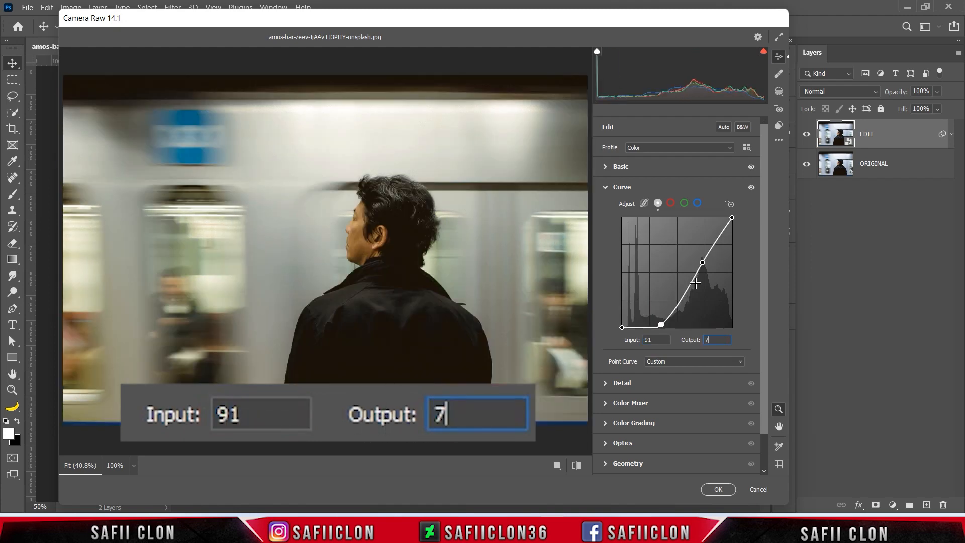
# Set the RGB curve's black point to input 12 and its white point to output 229
pyautogui.click(622, 327)
pyautogui.doubleClick(649, 340)
pyautogui.write('12')
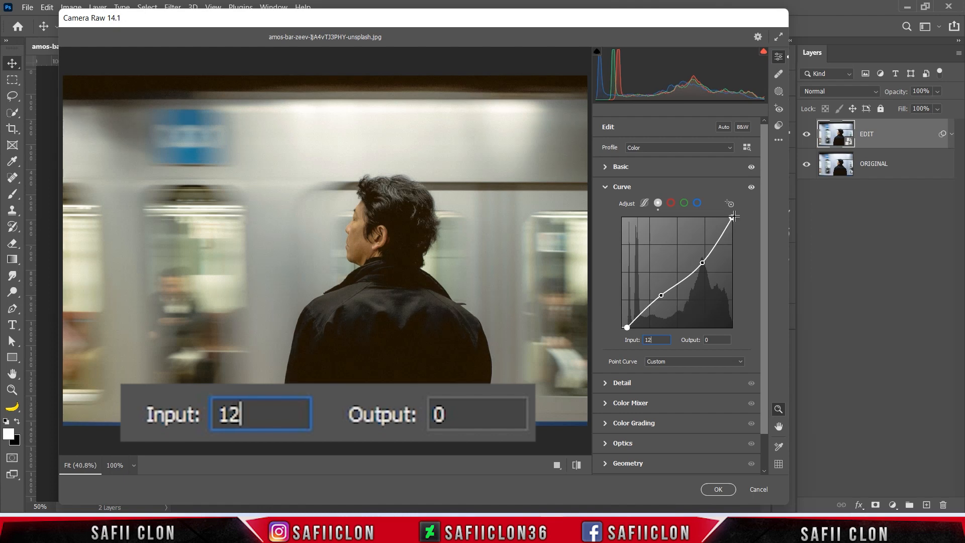
pyautogui.click(731, 217)
pyautogui.doubleClick(660, 339)
pyautogui.doubleClick(713, 340)
pyautogui.write('229')
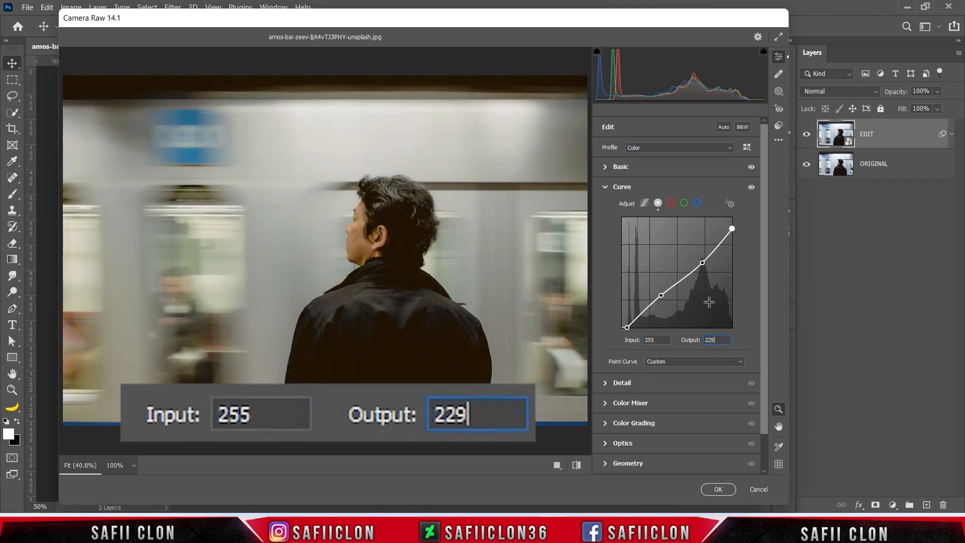
# Add a midpoint to the blue channel curve with input 119 and output 106
pyautogui.click(697, 203)
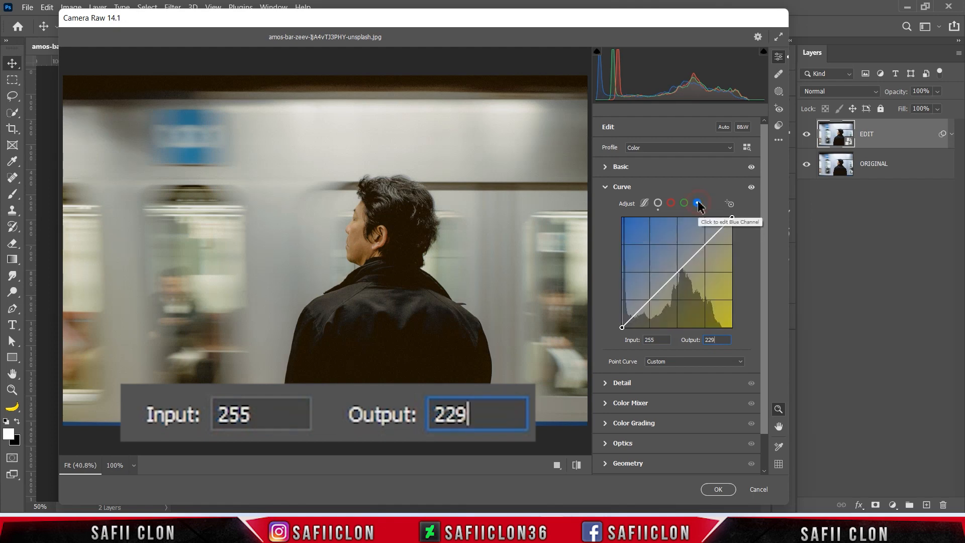
pyautogui.click(677, 273)
pyautogui.doubleClick(658, 339)
pyautogui.write('119')
pyautogui.doubleClick(717, 340)
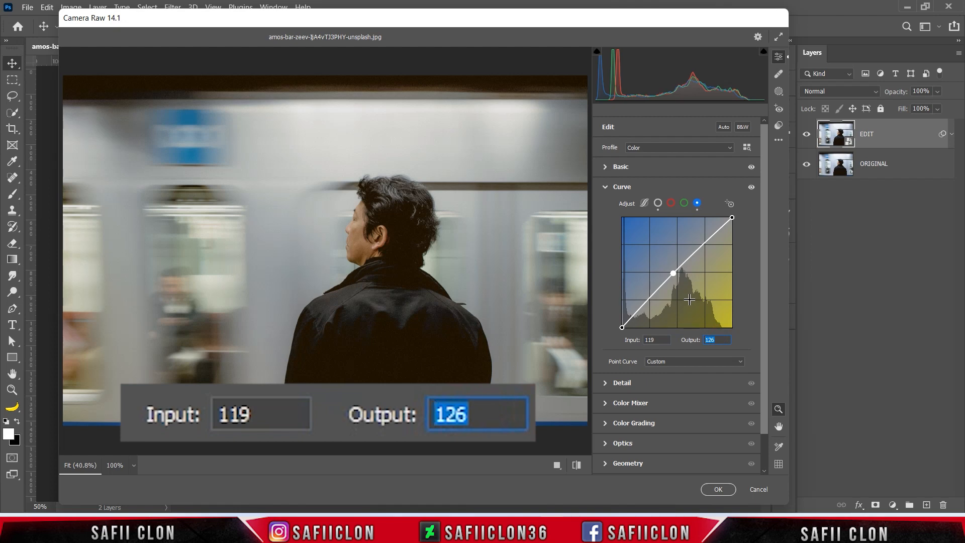
pyautogui.write('106')
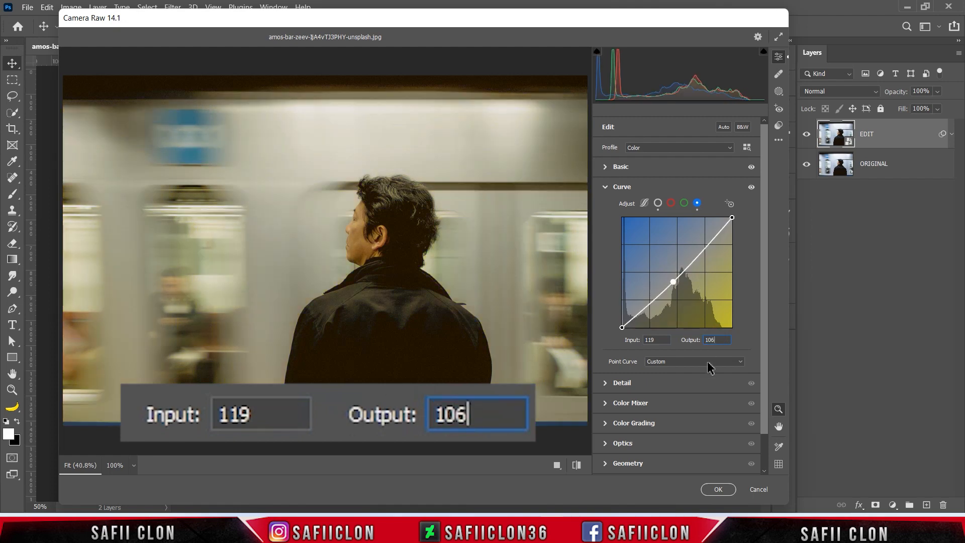
# Set the Detail adjustments to Sharpening 21 and Noise Reduction 9
pyautogui.scroll(-2, 764, 387)
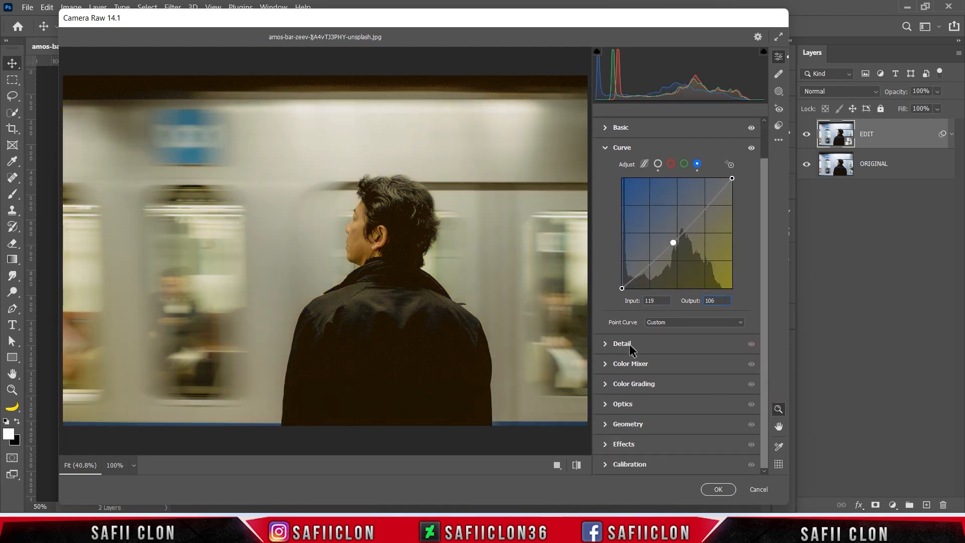
pyautogui.click(630, 344)
pyautogui.moveTo(603, 232); pyautogui.dragTo(616, 251)
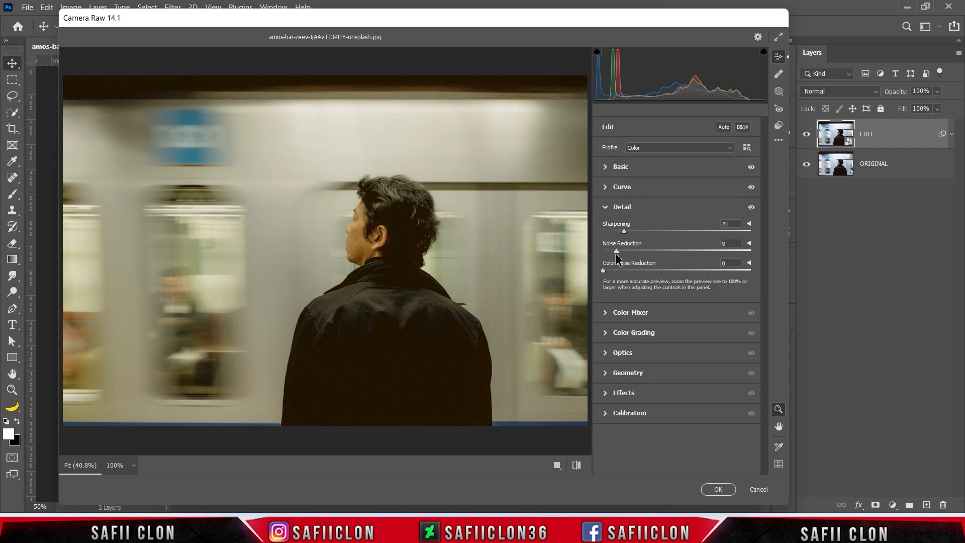
# In the Color Mixer hues, set Oranges to -10, Yellows to -20 and Greens to -24, and lower the Aquas and Blues
pyautogui.click(642, 312)
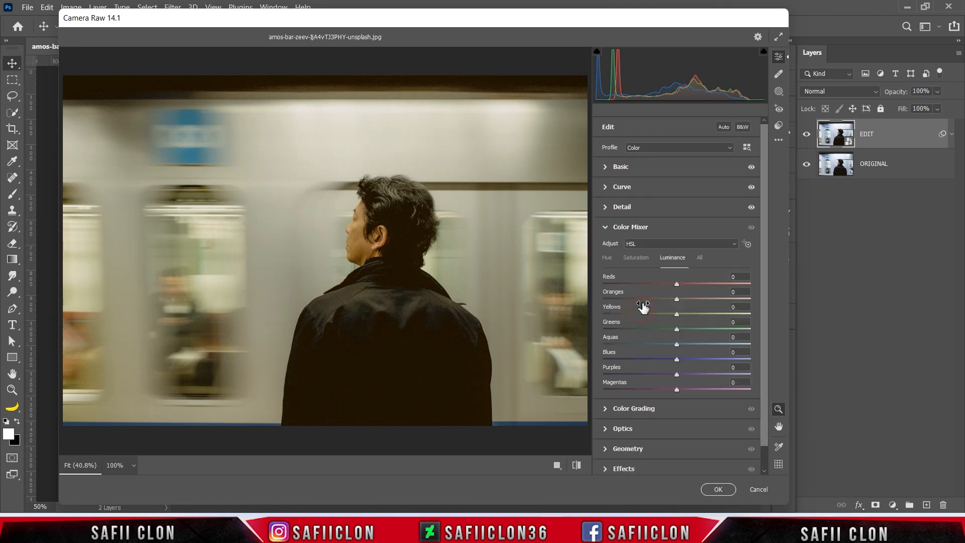
pyautogui.click(608, 258)
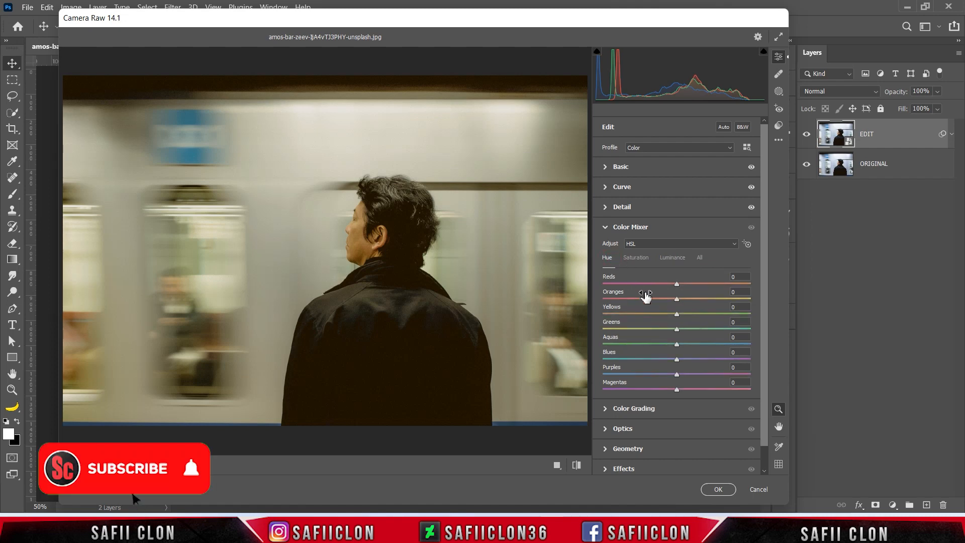
pyautogui.moveTo(676, 299); pyautogui.dragTo(669, 300)
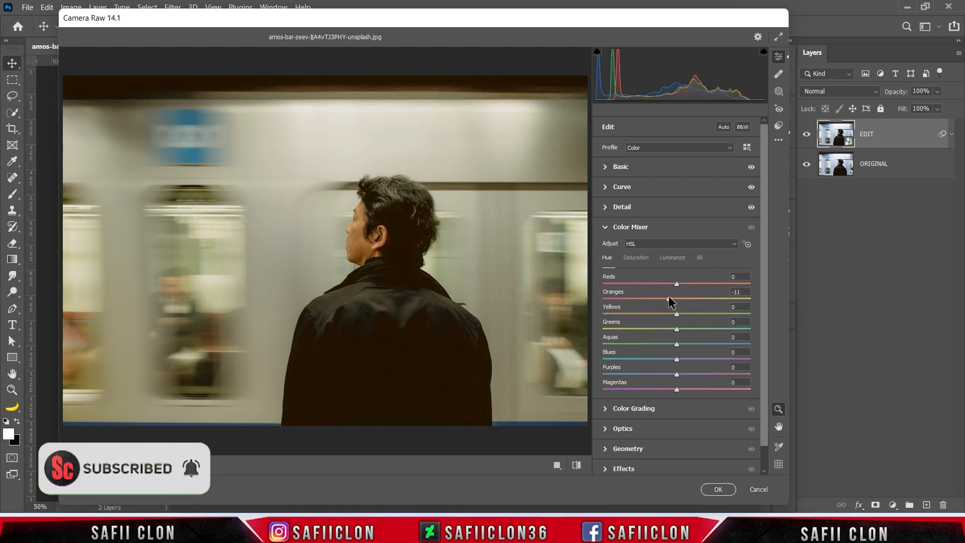
pyautogui.moveTo(676, 314)
pyautogui.mouseDown()
pyautogui.moveTo(693, 319)
pyautogui.moveTo(655, 314)
pyautogui.moveTo(665, 314)
pyautogui.moveTo(666, 327)
pyautogui.mouseUp()
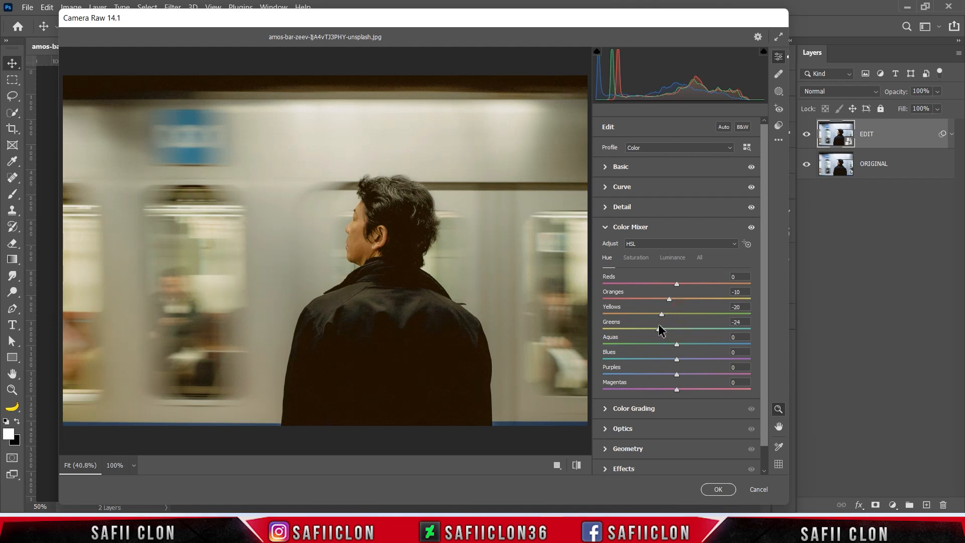
pyautogui.moveTo(676, 343); pyautogui.dragTo(675, 344)
pyautogui.moveTo(676, 359); pyautogui.dragTo(664, 391)
# Set Color Mixer saturation to Reds +28, Oranges +40, Yellows -16, Greens -10 and Blues -3, and reduce Purples and Magentas
pyautogui.click(636, 258)
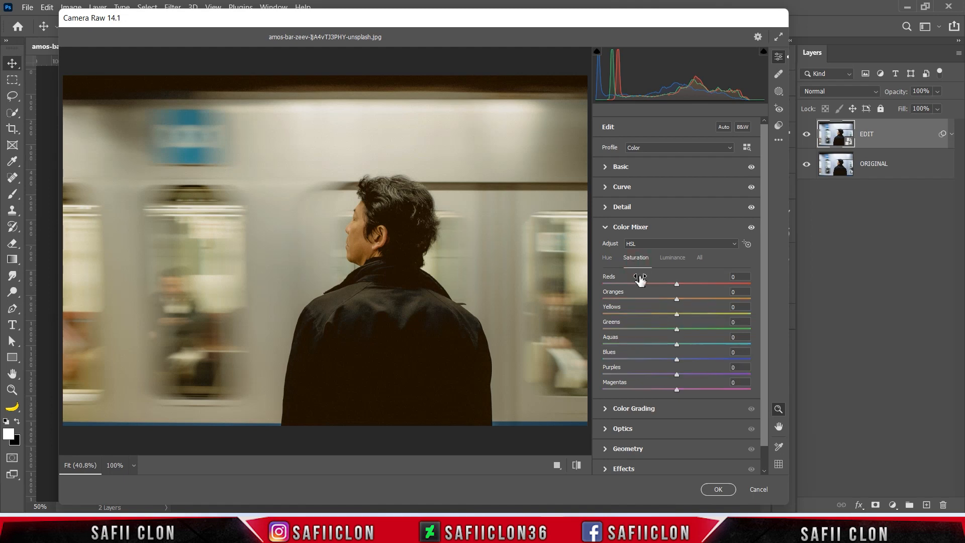
pyautogui.moveTo(677, 284); pyautogui.dragTo(687, 284)
pyautogui.moveTo(676, 299)
pyautogui.mouseDown()
pyautogui.moveTo(753, 303)
pyautogui.moveTo(653, 316)
pyautogui.moveTo(670, 316)
pyautogui.mouseUp()
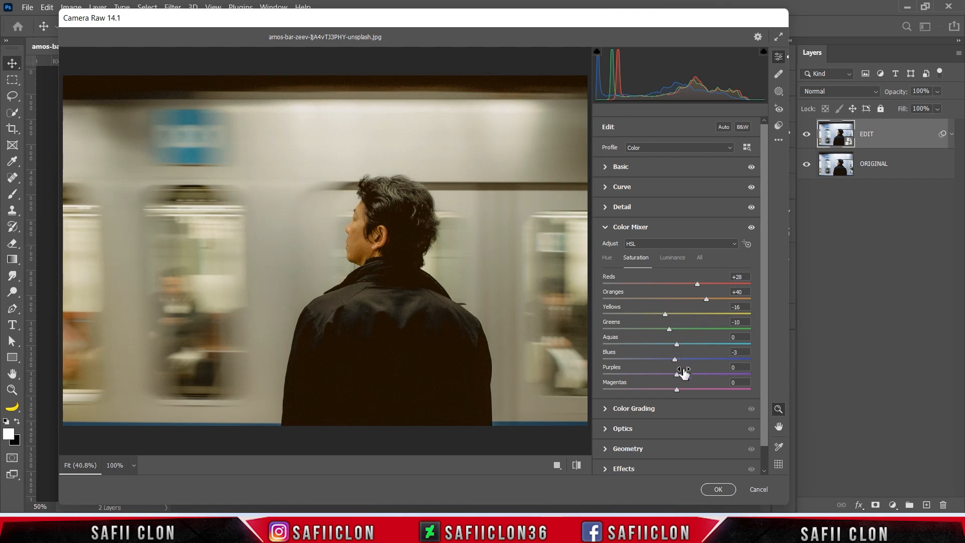
pyautogui.moveTo(677, 375)
pyautogui.mouseDown()
pyautogui.moveTo(707, 375)
pyautogui.moveTo(662, 376)
pyautogui.mouseUp()
pyautogui.moveTo(666, 375); pyautogui.dragTo(662, 396)
# Set Color Mixer luminance to Reds +8, Oranges +24, Greens +12, Blues +12 and Magentas +22
pyautogui.click(674, 258)
pyautogui.moveTo(676, 285); pyautogui.dragTo(659, 285)
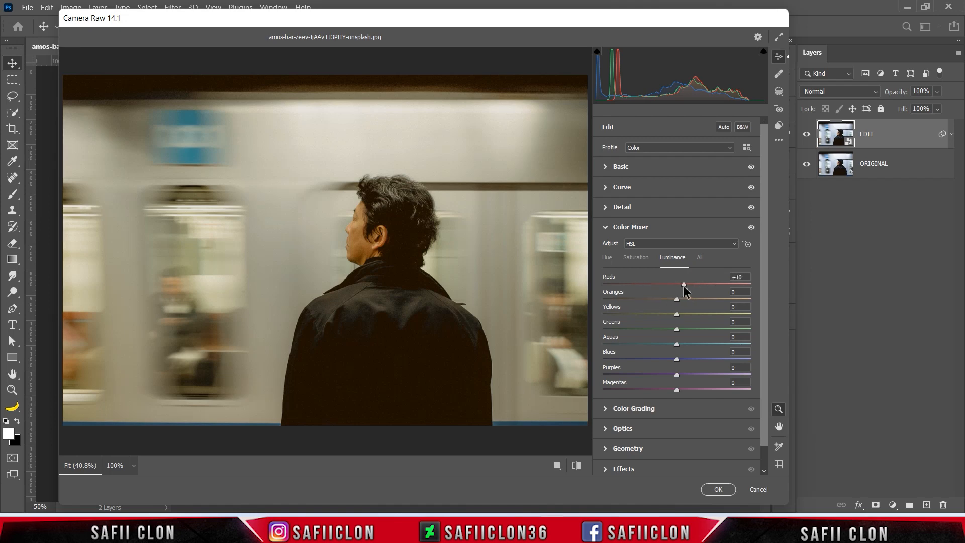
pyautogui.moveTo(683, 285); pyautogui.dragTo(695, 298)
pyautogui.moveTo(677, 329); pyautogui.dragTo(682, 330)
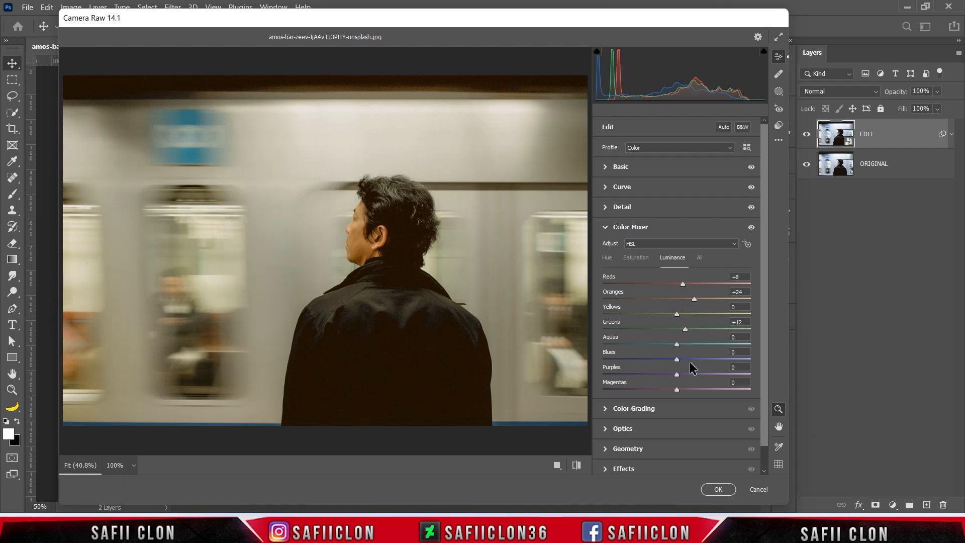
pyautogui.moveTo(676, 360); pyautogui.dragTo(681, 390)
# Tint the shadows in Color Grading with Hue 231, Saturation 17 and Luminance -12
pyautogui.moveTo(765, 371); pyautogui.dragTo(767, 395)
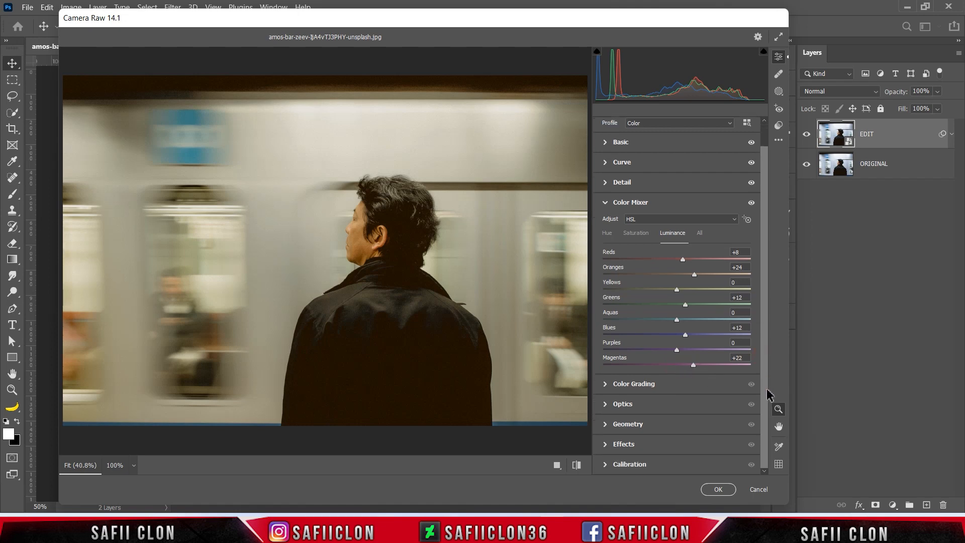
pyautogui.click(633, 386)
pyautogui.click(673, 199)
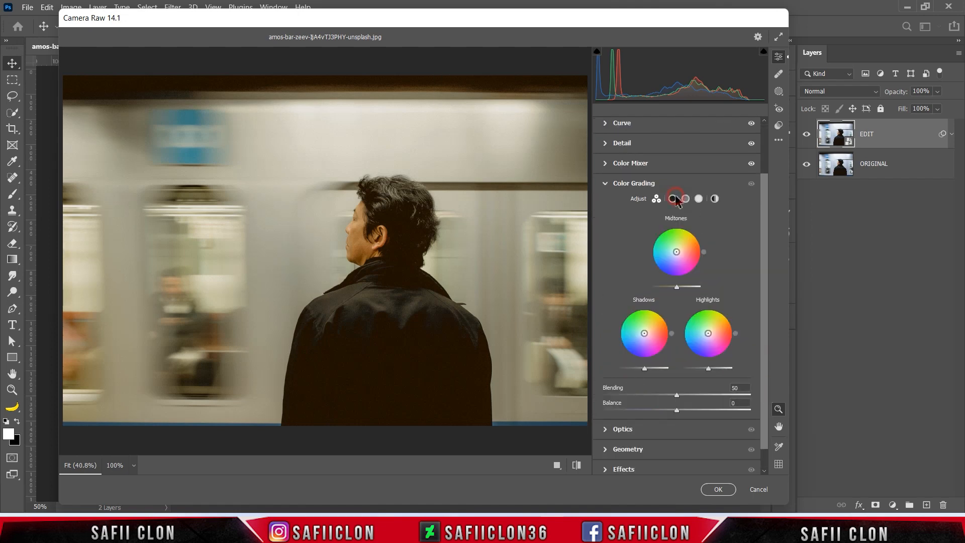
pyautogui.moveTo(603, 338); pyautogui.dragTo(693, 339)
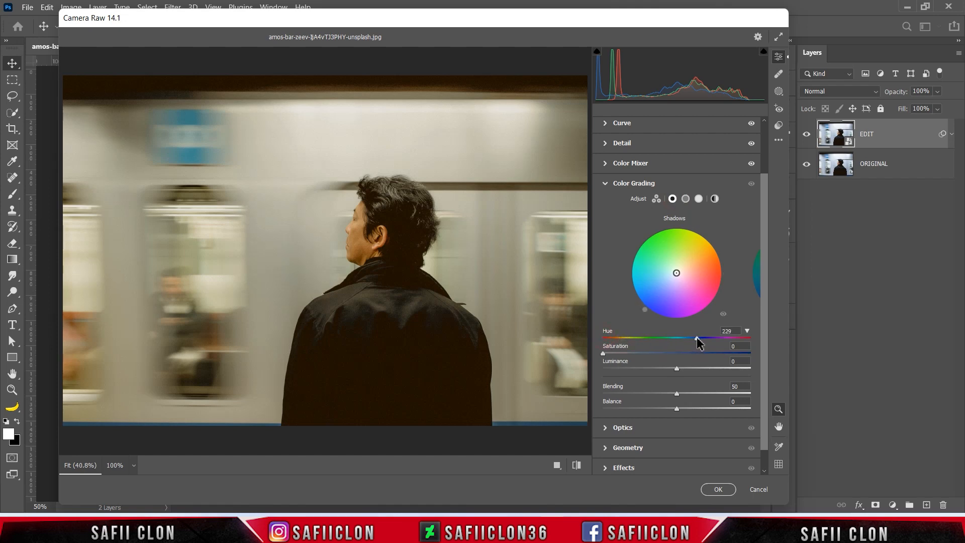
pyautogui.moveTo(603, 353); pyautogui.dragTo(666, 369)
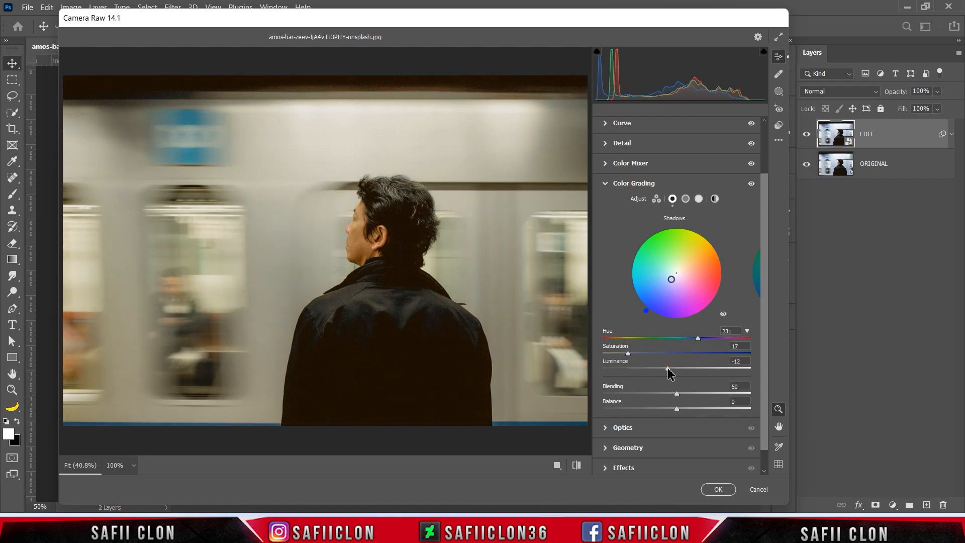
# Tint the midtones in Color Grading by raising their hue, saturation and luminance
pyautogui.click(686, 199)
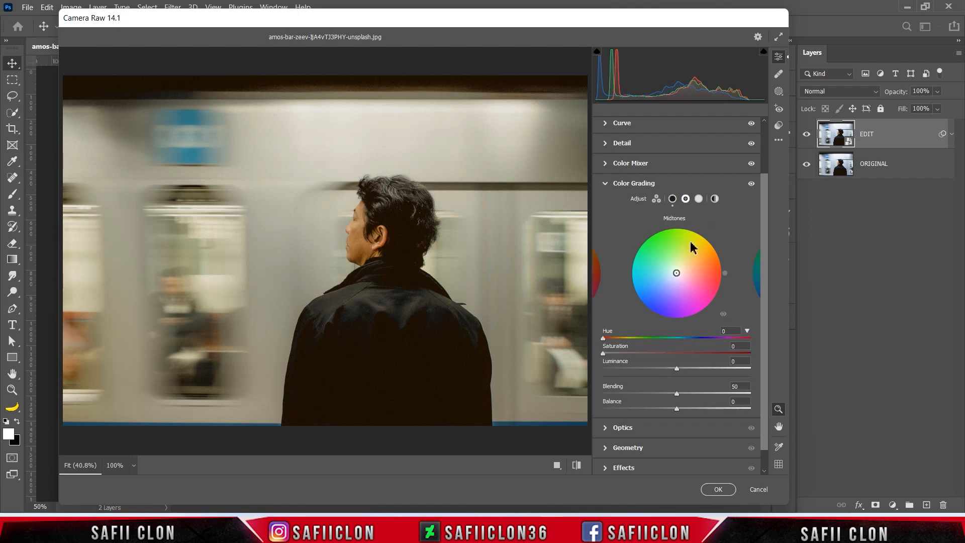
pyautogui.moveTo(603, 338); pyautogui.dragTo(674, 338)
pyautogui.moveTo(603, 354); pyautogui.dragTo(686, 368)
# Grade the highlights with Hue 114, Saturation 44 and Luminance -41, and set Blending to 75 and Balance to +67
pyautogui.click(699, 198)
pyautogui.moveTo(610, 338)
pyautogui.mouseDown()
pyautogui.moveTo(652, 339)
pyautogui.moveTo(626, 355)
pyautogui.moveTo(669, 355)
pyautogui.moveTo(666, 371)
pyautogui.mouseUp()
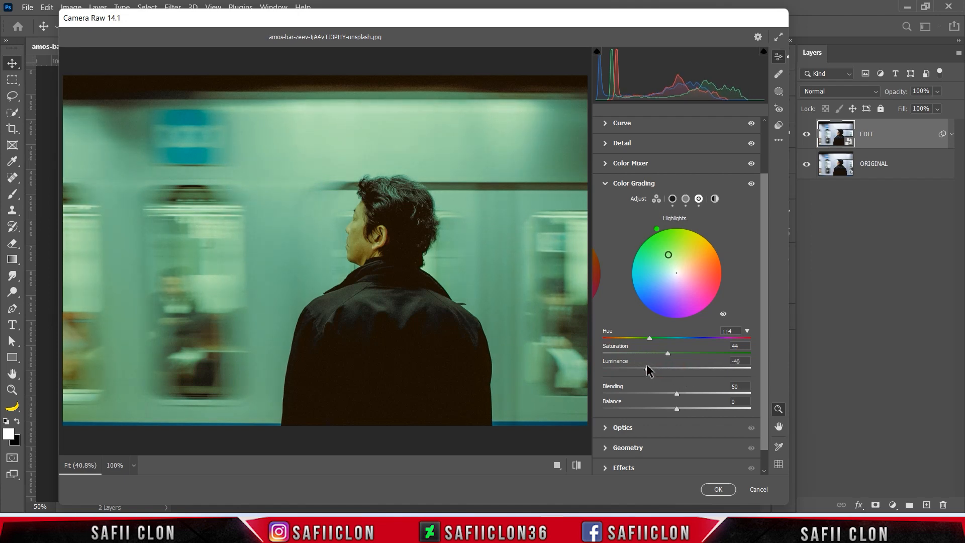
pyautogui.moveTo(675, 395); pyautogui.dragTo(705, 395)
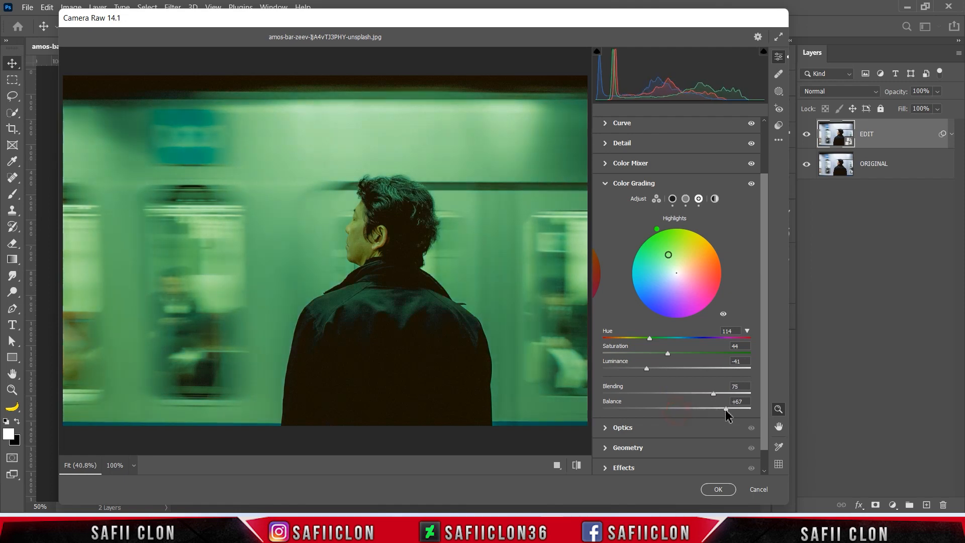
pyautogui.moveTo(677, 413); pyautogui.dragTo(726, 411)
# Set the Global color grade to Hue 228, Saturation 33 and Luminance -84
pyautogui.click(714, 199)
pyautogui.moveTo(605, 355); pyautogui.dragTo(695, 361)
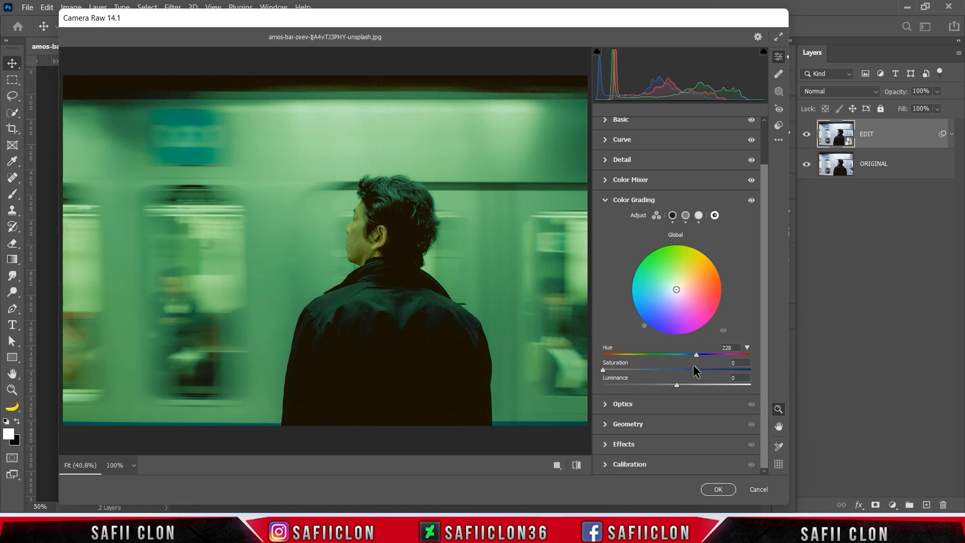
pyautogui.moveTo(604, 372); pyautogui.dragTo(655, 374)
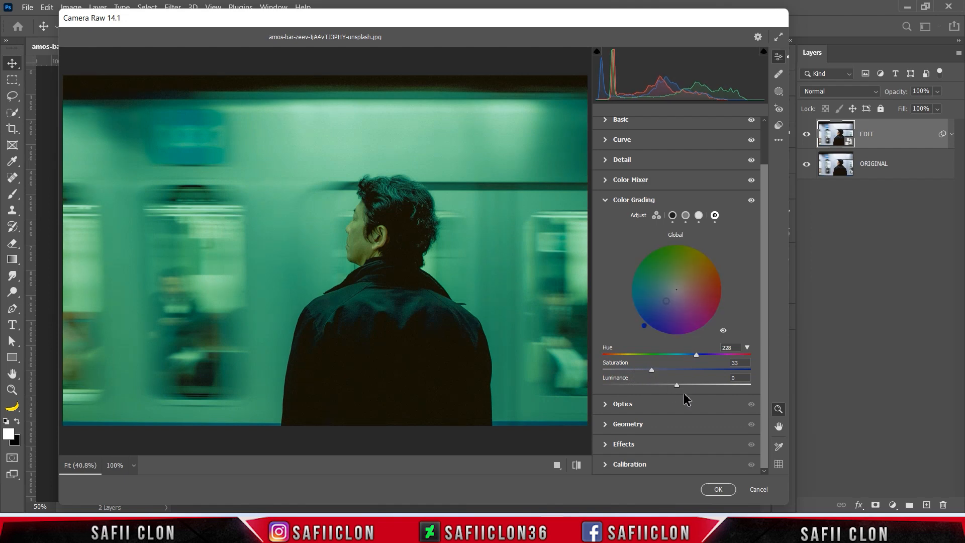
pyautogui.moveTo(676, 386); pyautogui.dragTo(618, 388)
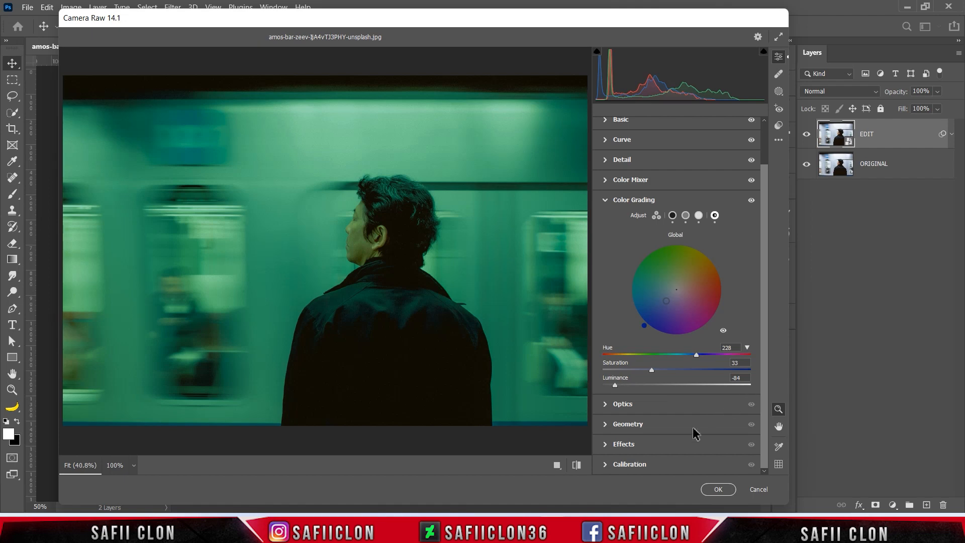
# Add film grain and a slight dark vignette to the photo
pyautogui.click(628, 445)
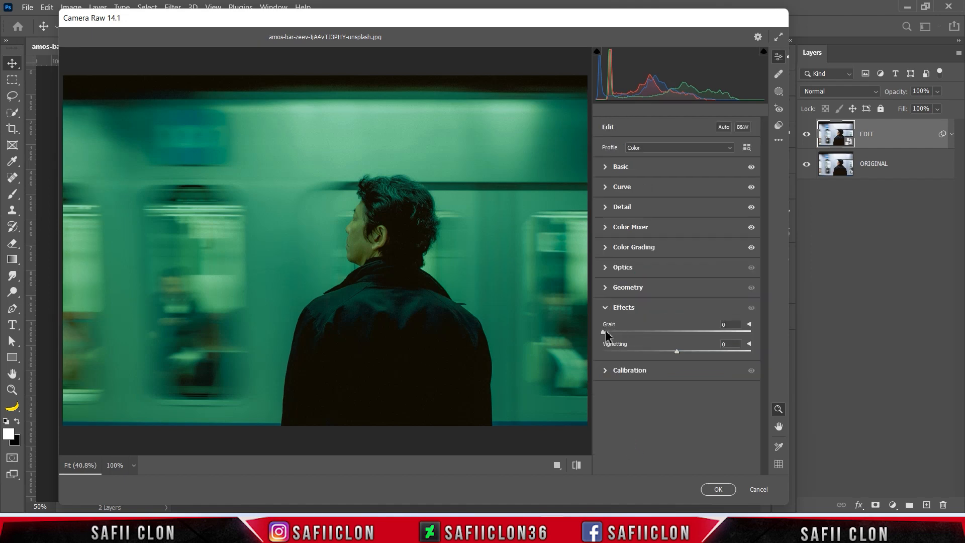
pyautogui.moveTo(694, 330); pyautogui.dragTo(664, 353)
# Calibrate the primaries with Red saturation +12, Green hue +16, Blue hue -39 and Blue saturation +30
pyautogui.click(644, 374)
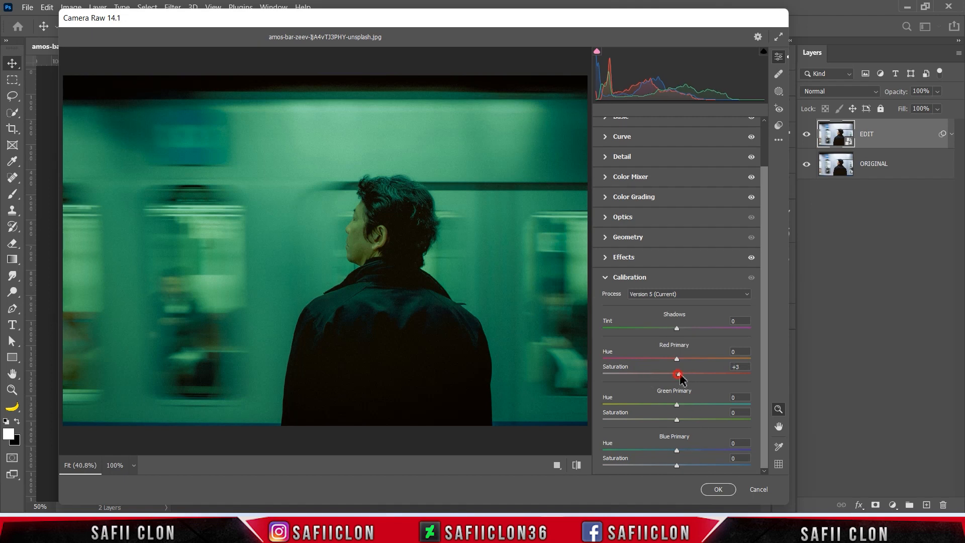
pyautogui.moveTo(683, 373); pyautogui.dragTo(684, 373)
pyautogui.moveTo(676, 406); pyautogui.dragTo(686, 407)
pyautogui.moveTo(677, 450); pyautogui.dragTo(656, 451)
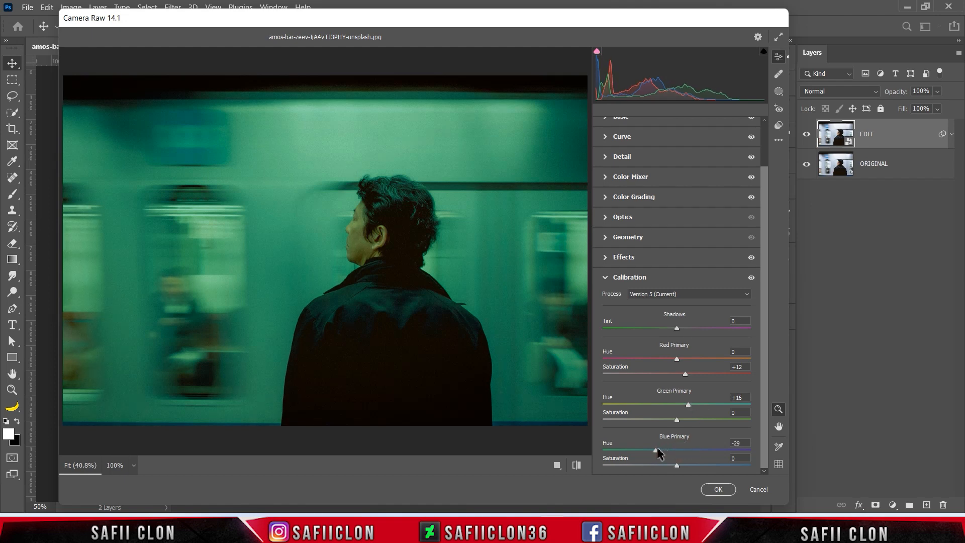
pyautogui.moveTo(677, 468); pyautogui.dragTo(702, 475)
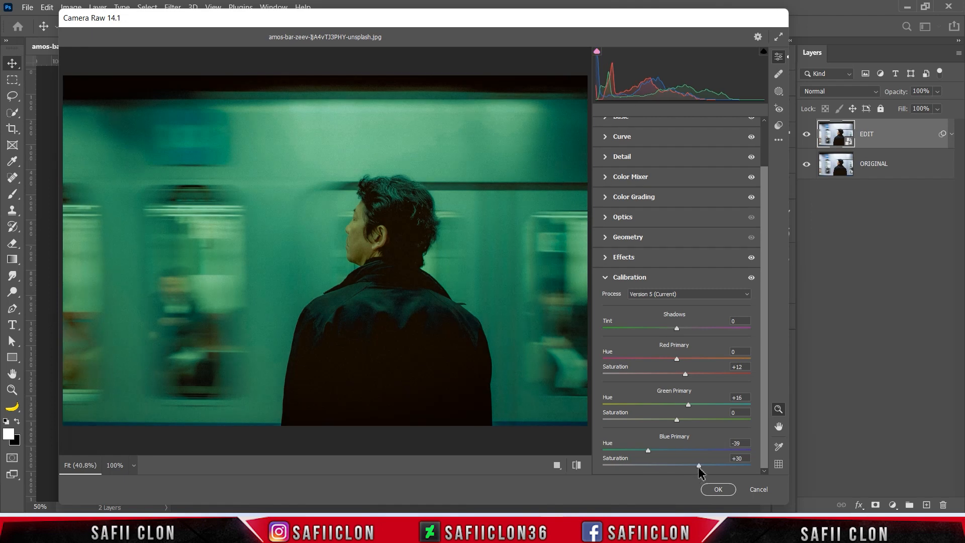
# Apply the Modern 01 profile with an Amount of 81 and return to the edit settings
pyautogui.moveTo(761, 307); pyautogui.dragTo(731, 201)
pyautogui.click(686, 149)
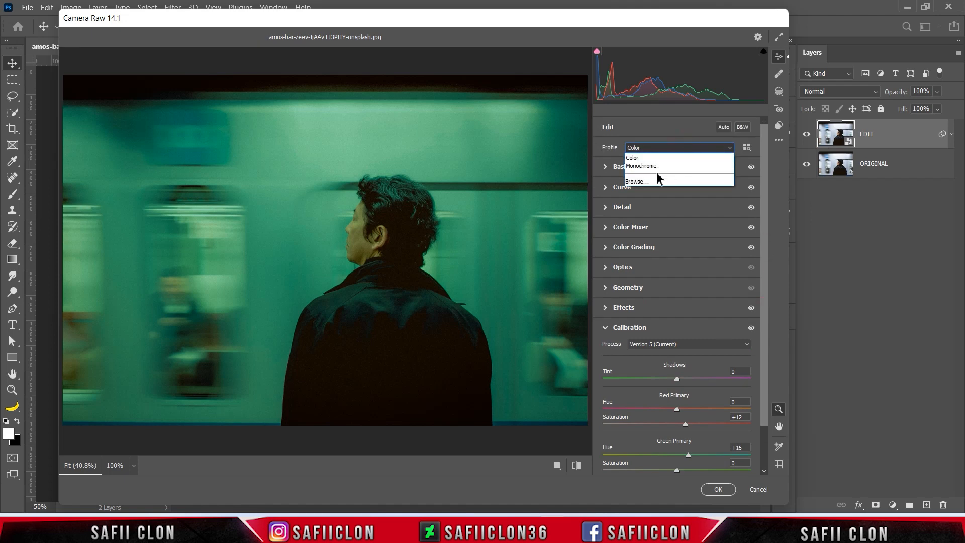
pyautogui.click(640, 185)
pyautogui.click(618, 185)
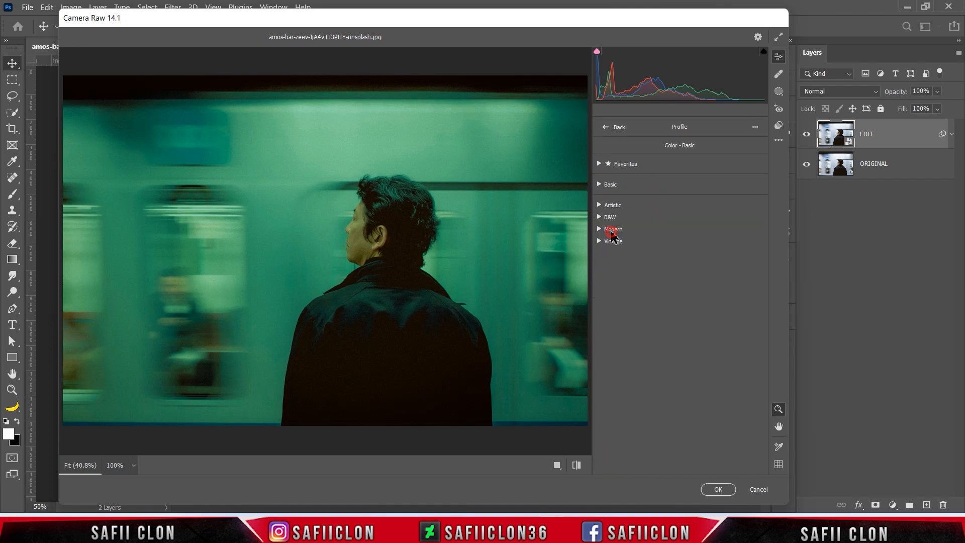
pyautogui.click(612, 229)
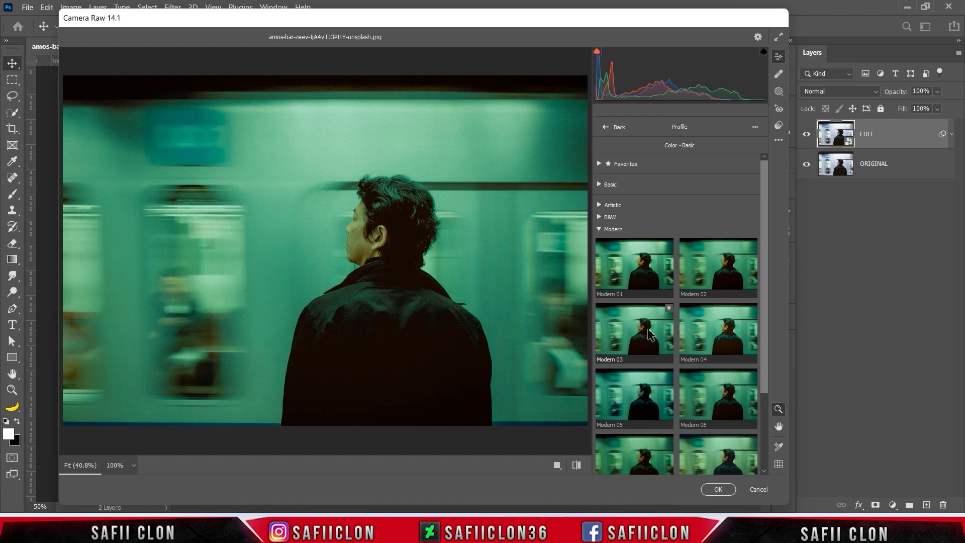
pyautogui.click(648, 287)
pyautogui.moveTo(680, 317); pyautogui.dragTo(664, 316)
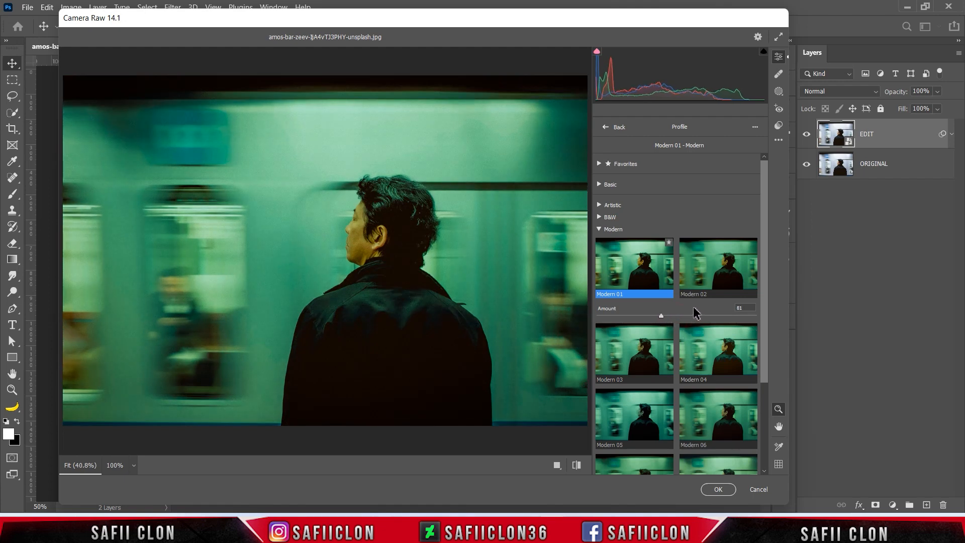
pyautogui.click(609, 128)
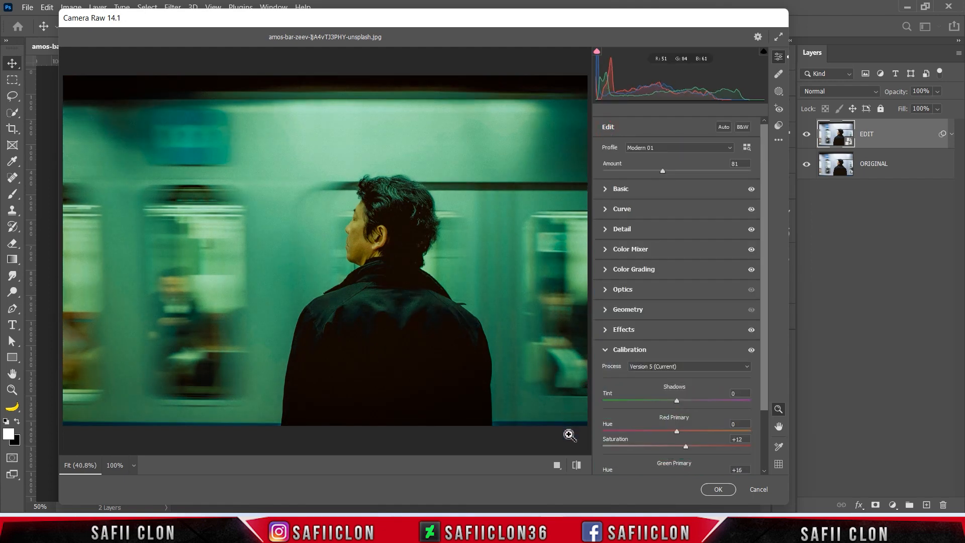
# Compare the before and after views of the grade and apply the Camera Raw Filter
pyautogui.click(556, 465)
pyautogui.click(530, 466)
pyautogui.click(530, 465)
pyautogui.click(530, 465)
pyautogui.click(530, 464)
pyautogui.click(718, 489)
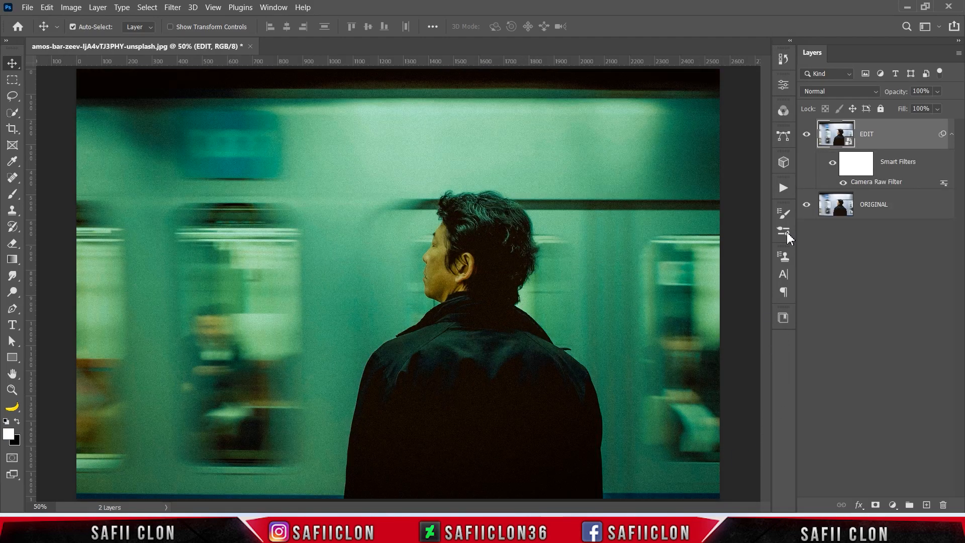
# Toggle the EDIT layer's visibility to compare the graded photo with the original
pyautogui.click(806, 135)
pyautogui.click(806, 134)
pyautogui.click(807, 135)
pyautogui.click(807, 134)
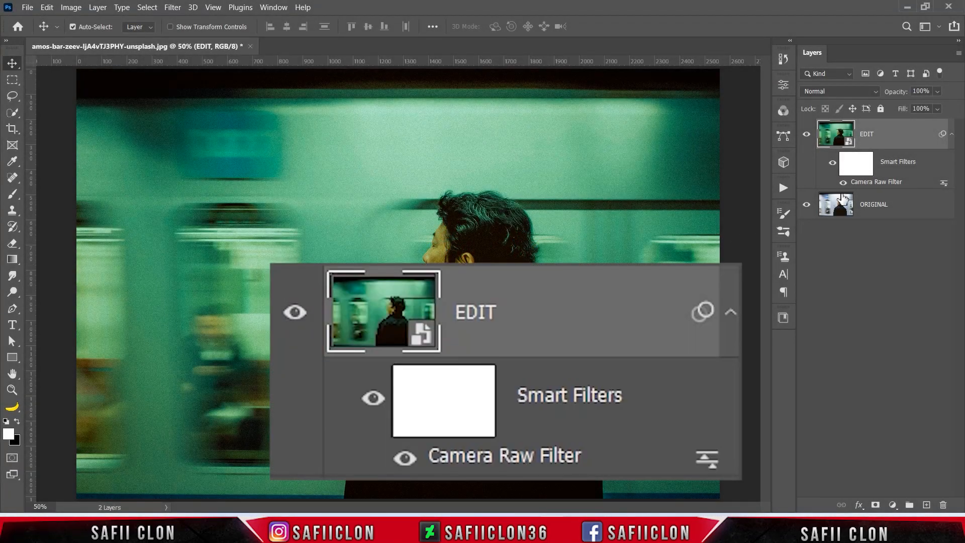
# Reopen the EDIT layer's Camera Raw Filter and save its settings as "Preset Wong Kar Wai" in the Wong Kar Wai folder
pyautogui.doubleClick(874, 182)
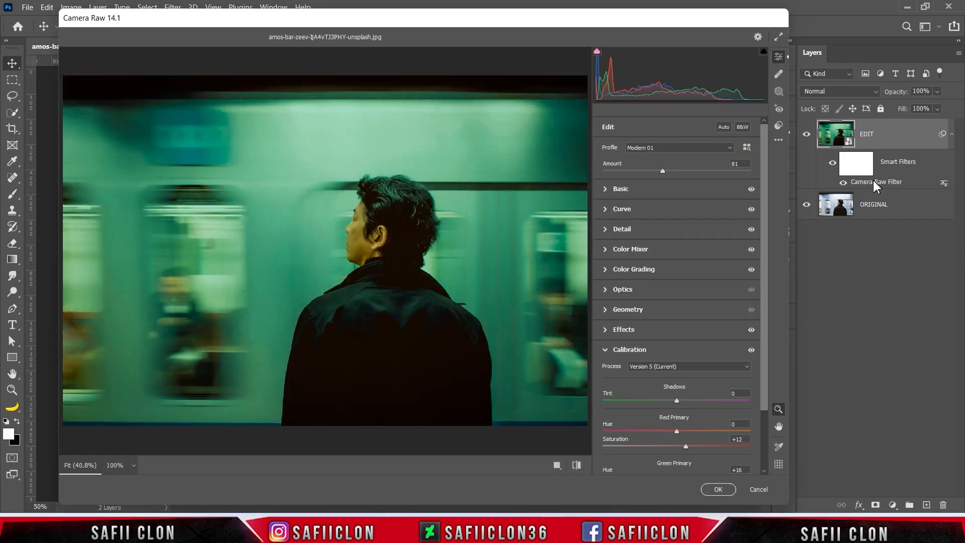
pyautogui.click(778, 141)
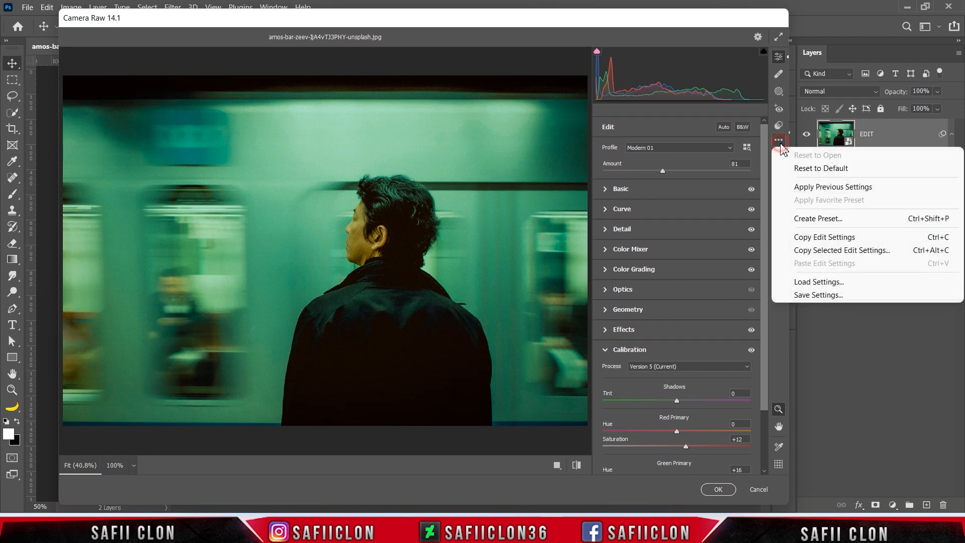
pyautogui.click(828, 295)
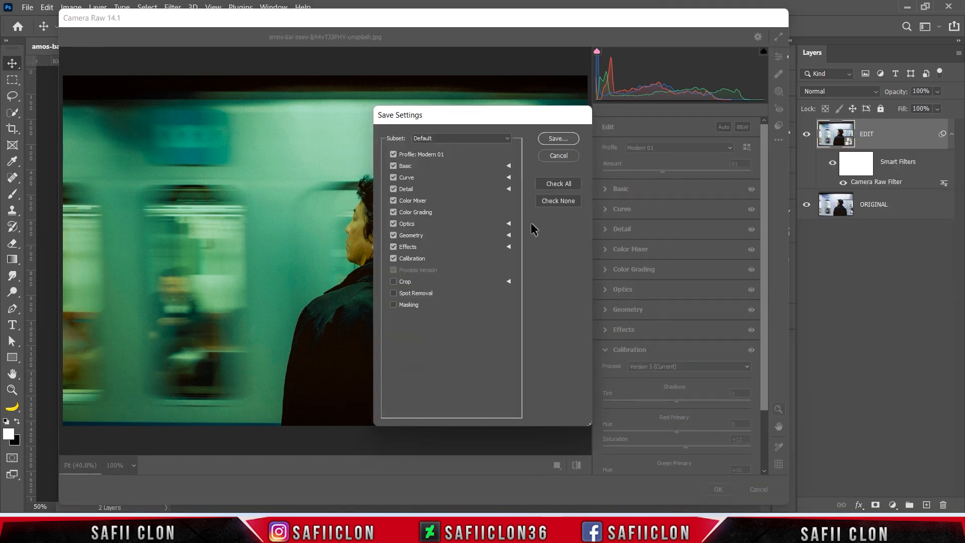
pyautogui.click(554, 139)
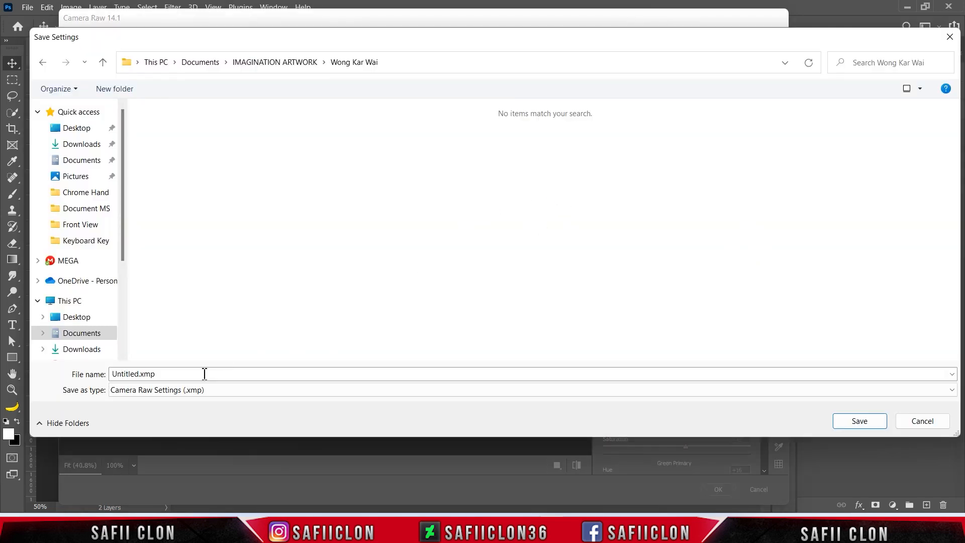
pyautogui.doubleClick(198, 373)
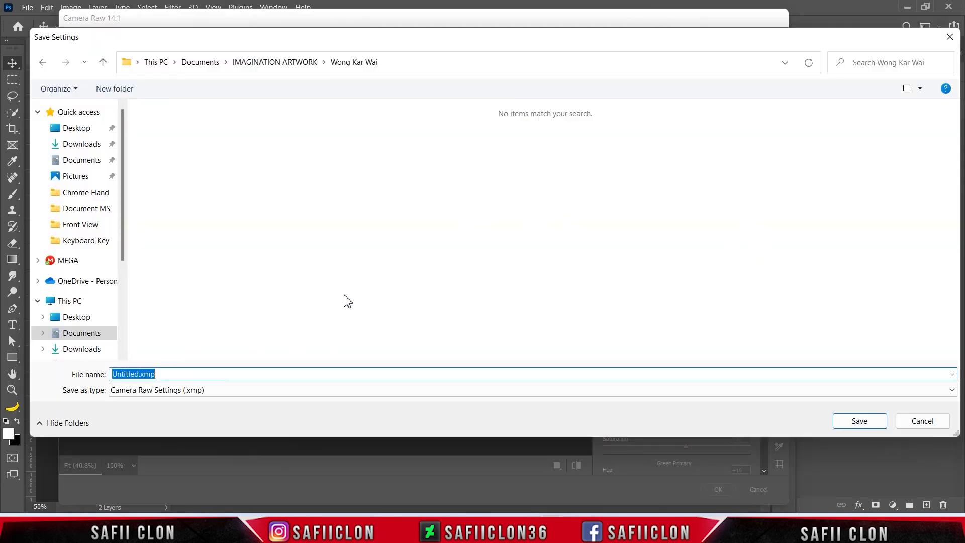
pyautogui.write('Preset Wong Kar Wai')
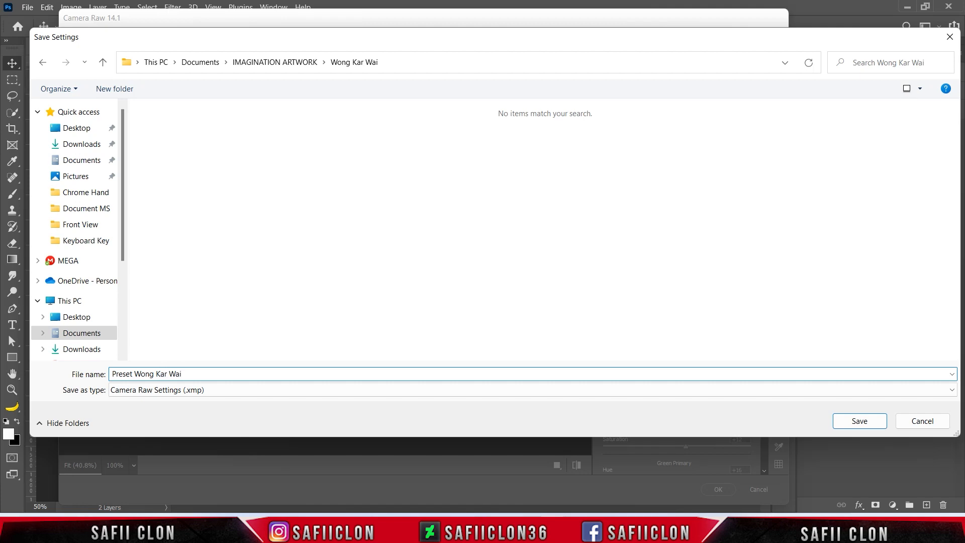
pyautogui.click(859, 421)
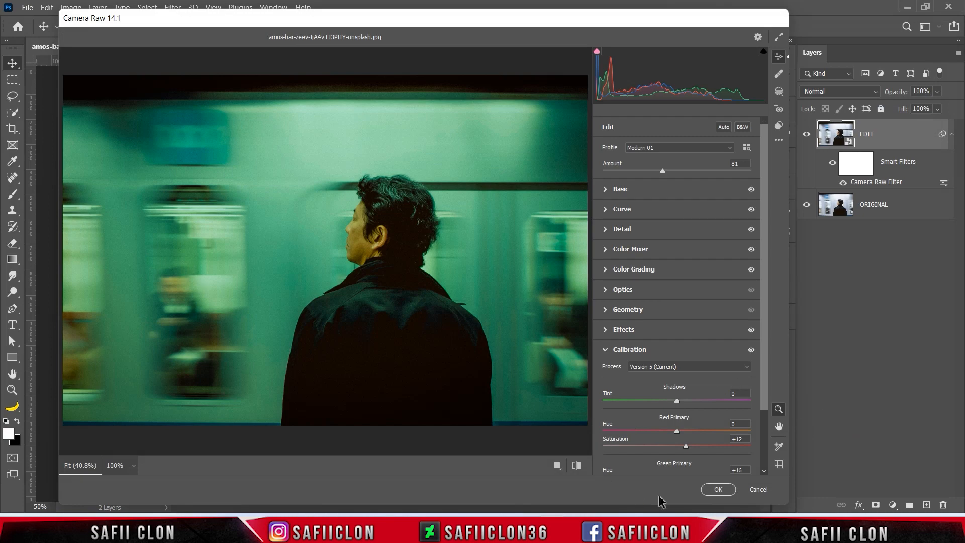
pyautogui.click(718, 489)
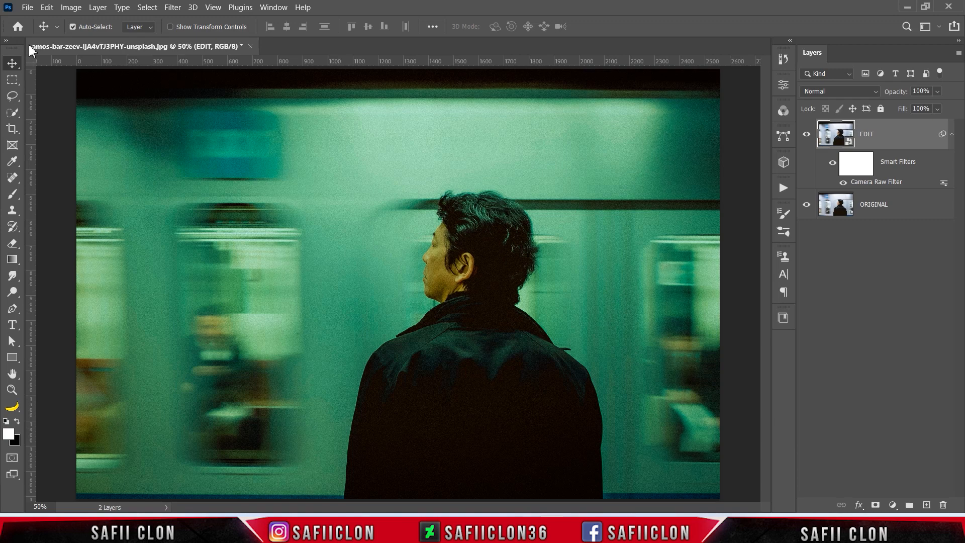
# Open the photo dynamic-wang-zn0yTrryWDc-unsplash.jpg from the Wong Kar Wai folder
pyautogui.click(27, 7)
pyautogui.click(40, 31)
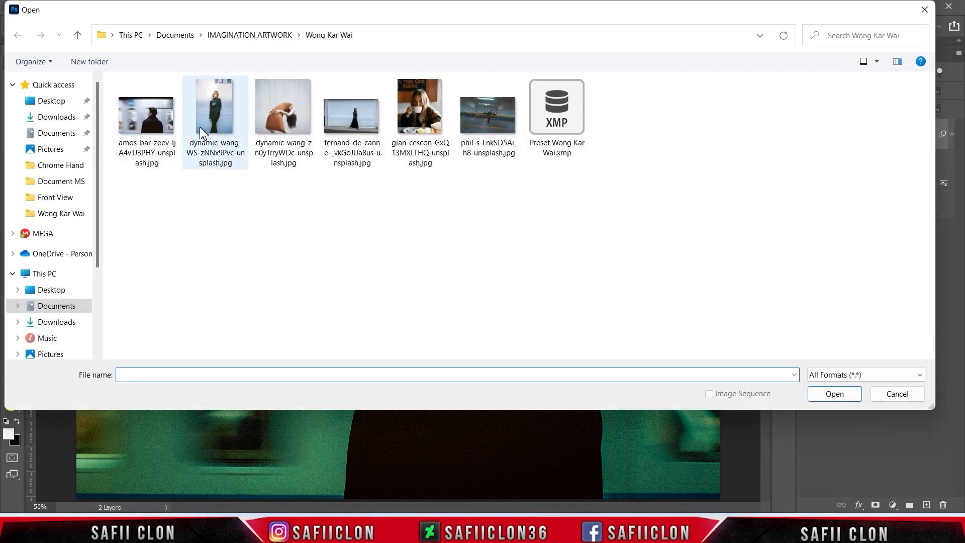
pyautogui.click(296, 127)
pyautogui.click(835, 395)
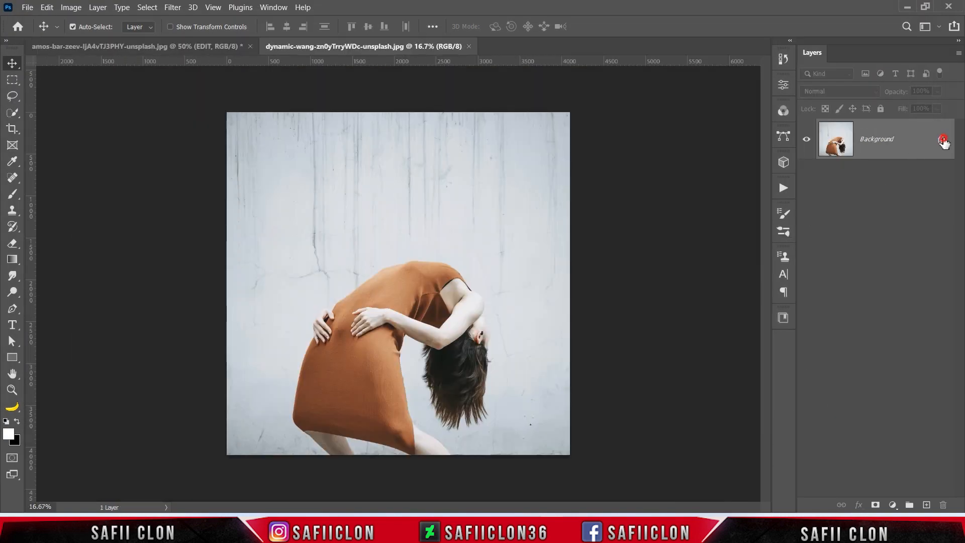
# Unlock the new photo's Background layer and duplicate it as Layer 0 copy
pyautogui.click(941, 139)
pyautogui.rightClick(901, 144)
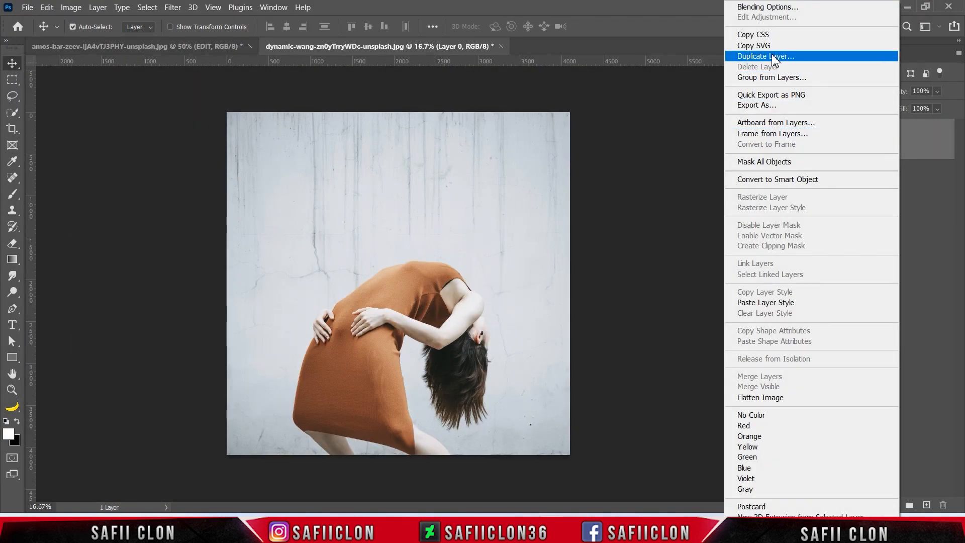
pyautogui.click(809, 58)
pyautogui.click(319, 172)
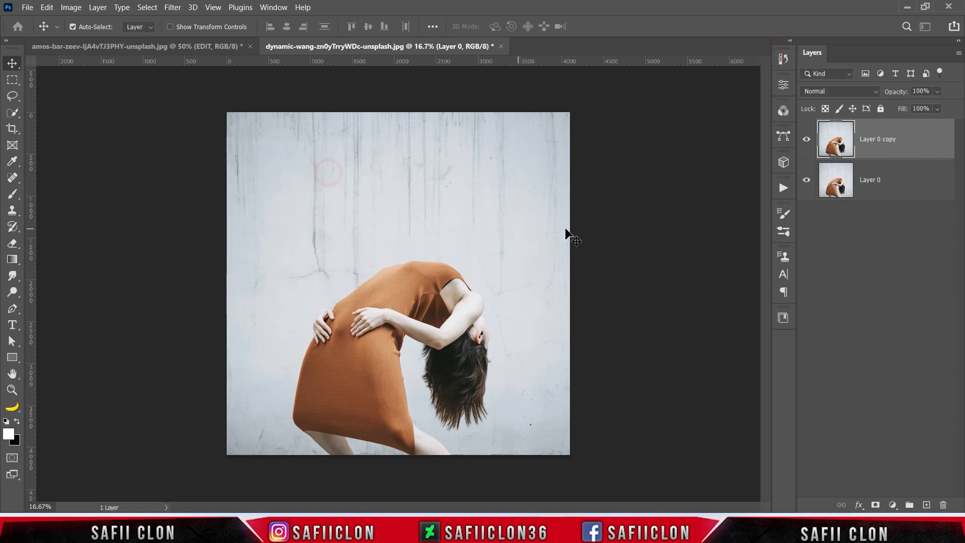
# Rename the duplicated layer EDIT and the layer beneath it ORIGINAL
pyautogui.doubleClick(886, 142)
pyautogui.write('E')
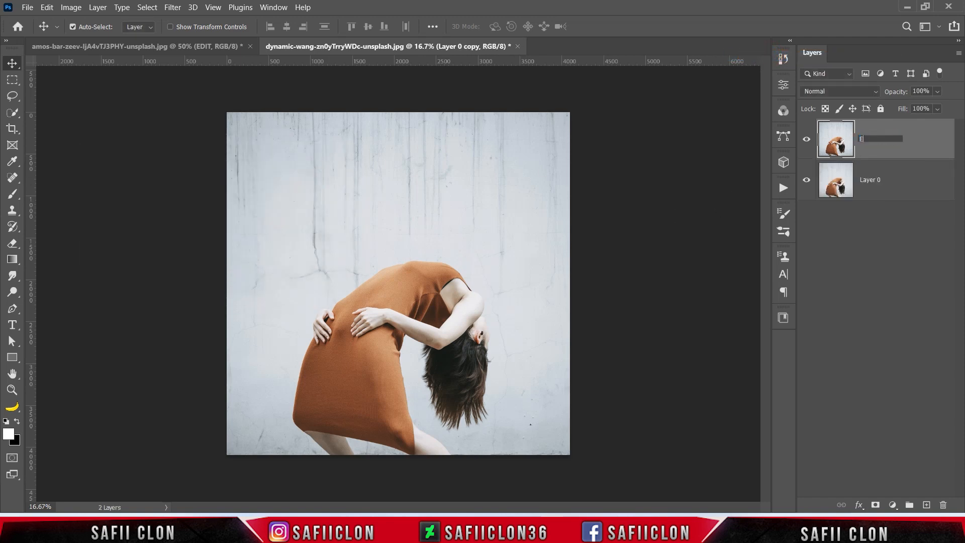
pyautogui.press('Return')
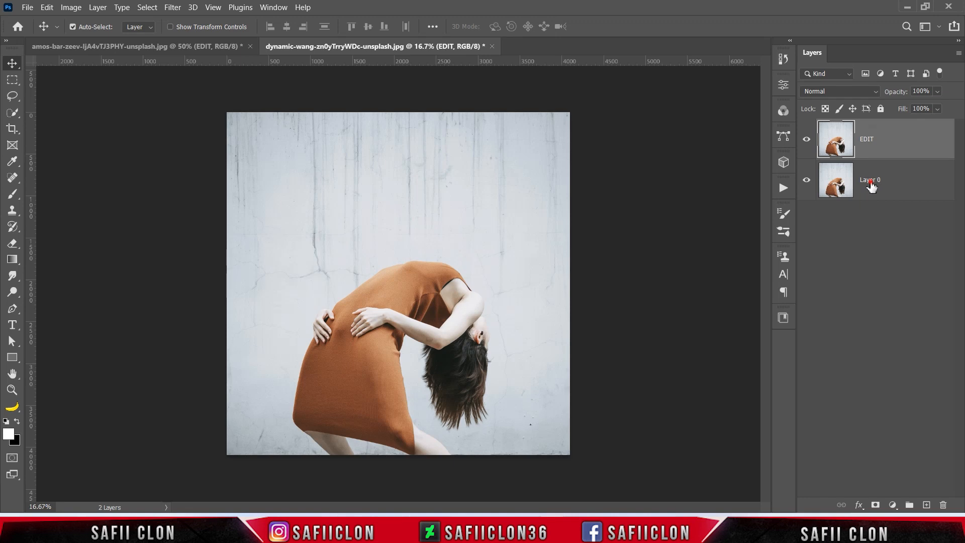
pyautogui.doubleClick(868, 181)
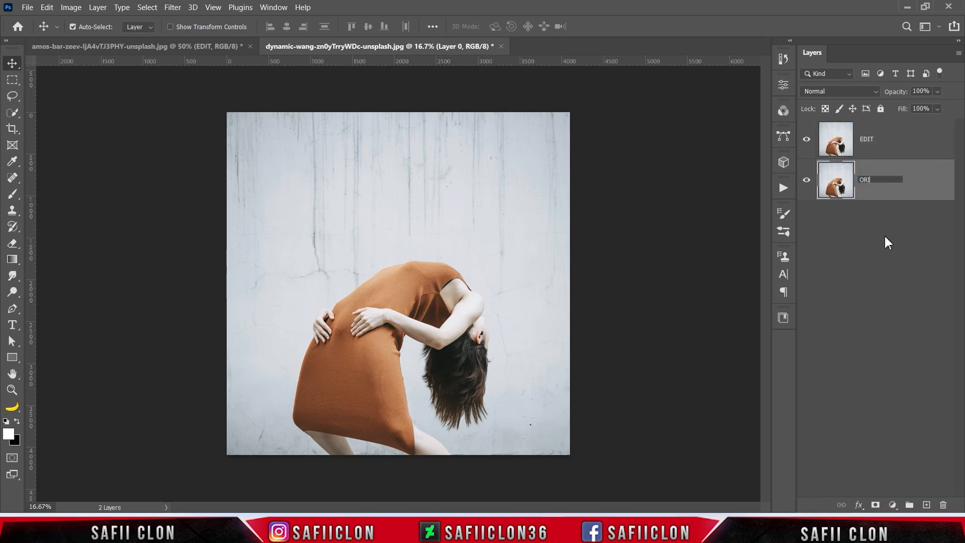
pyautogui.click(916, 189)
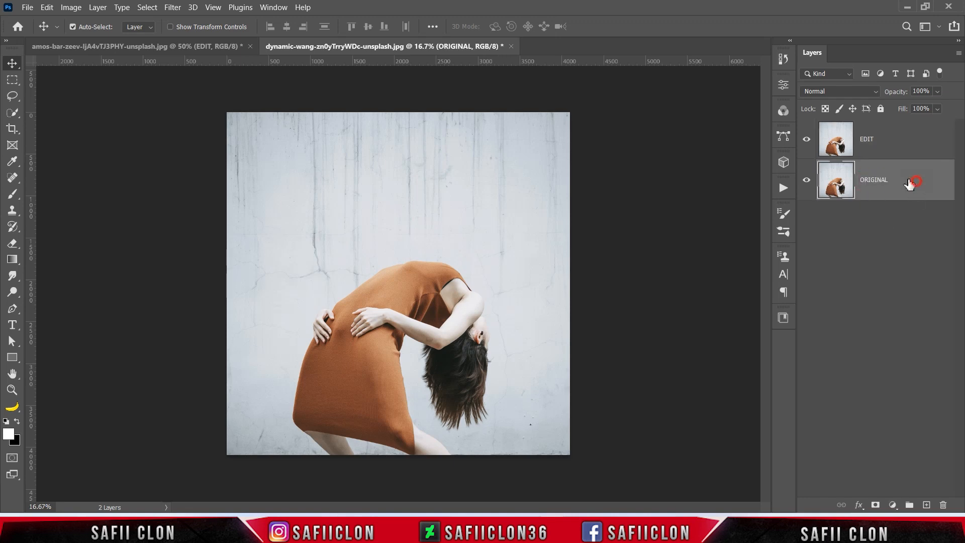
# Convert the EDIT layer to a Smart Object
pyautogui.click(888, 143)
pyautogui.rightClick(888, 144)
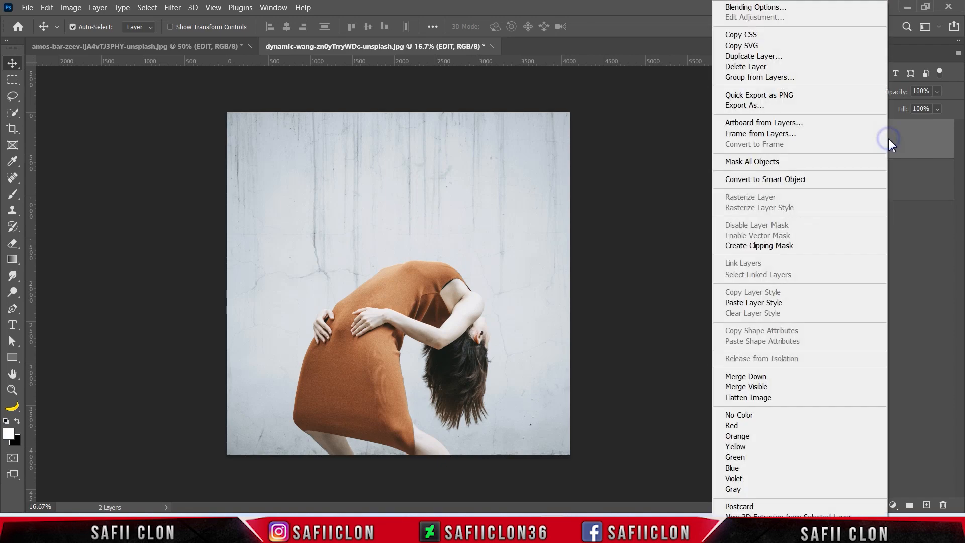
pyautogui.click(749, 180)
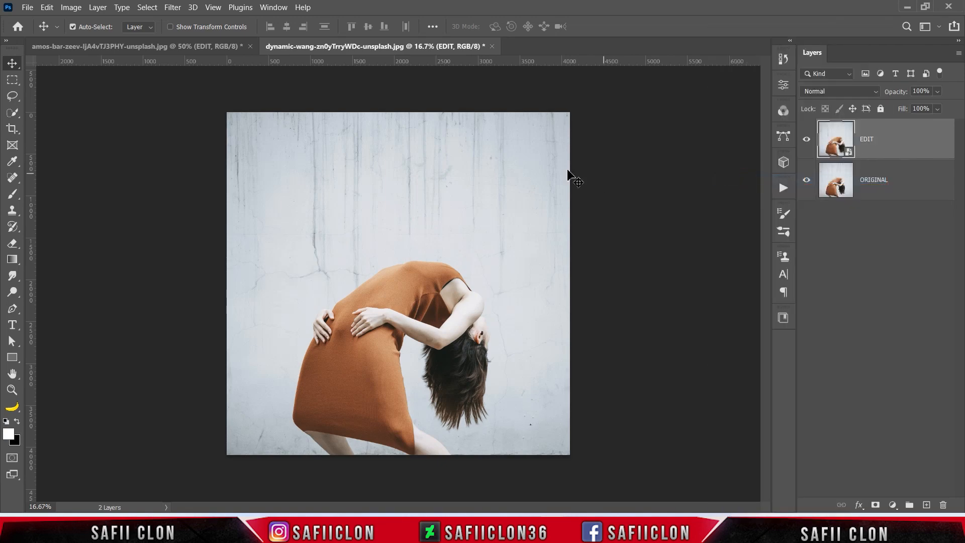
# Start the Camera Raw Filter on the EDIT layer and load the settings file Preset Wong Kar Wai.xmp
pyautogui.click(172, 8)
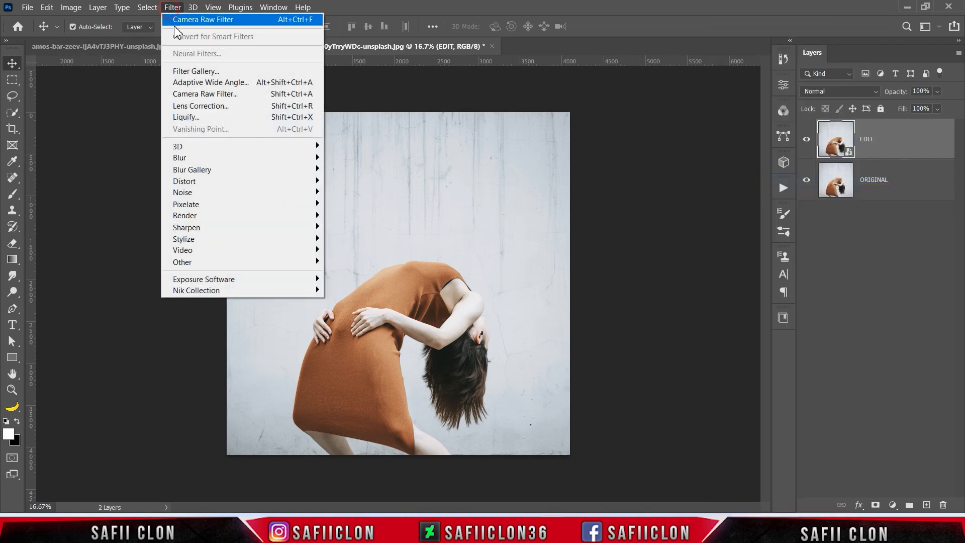
pyautogui.click(211, 94)
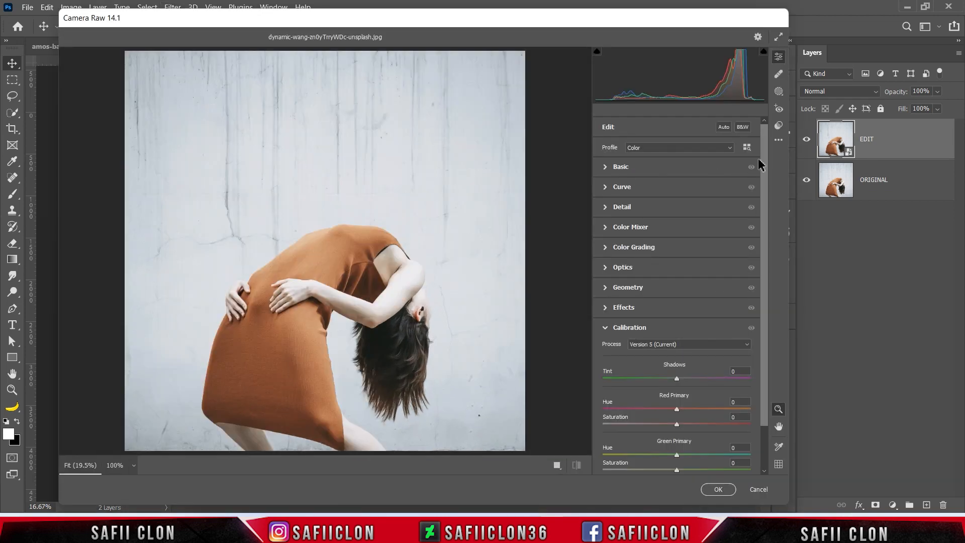
pyautogui.click(779, 140)
pyautogui.click(831, 283)
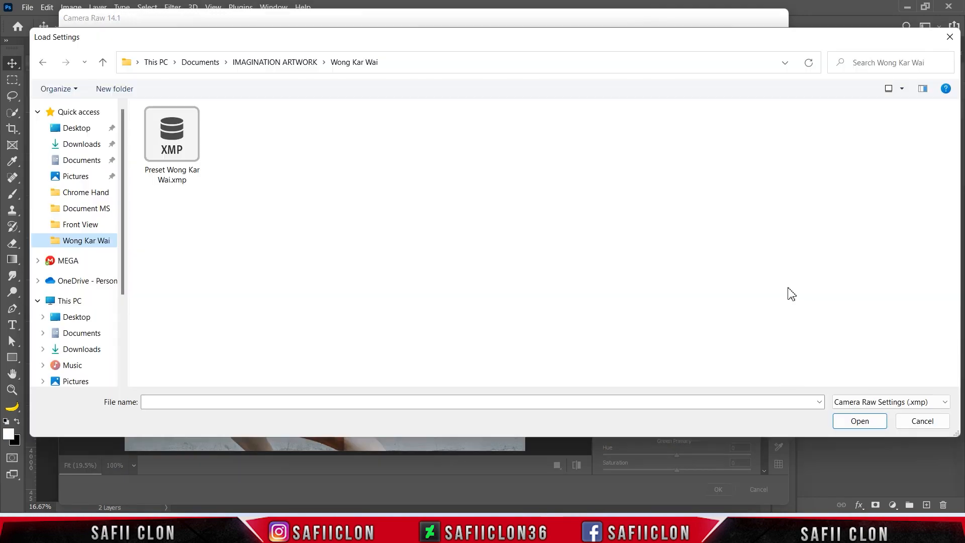
pyautogui.click(172, 138)
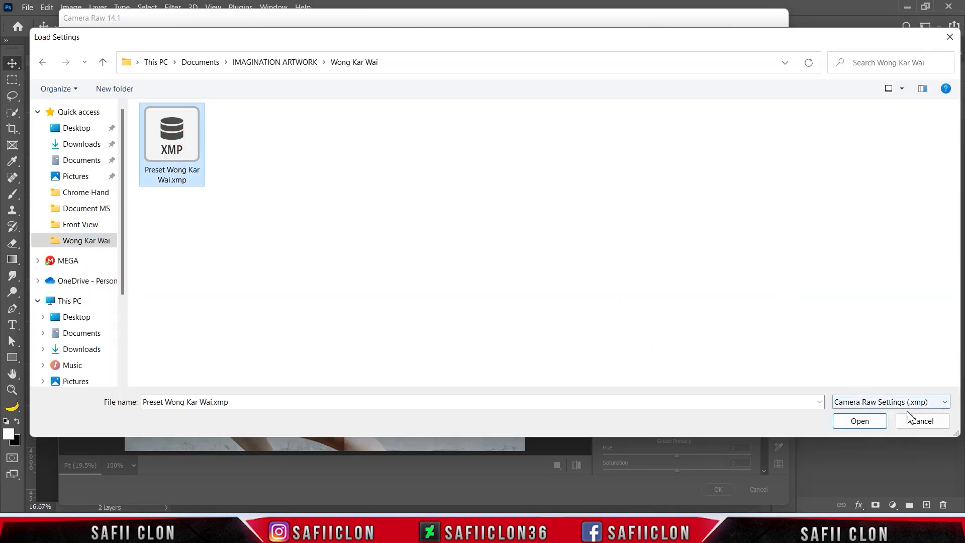
pyautogui.click(874, 422)
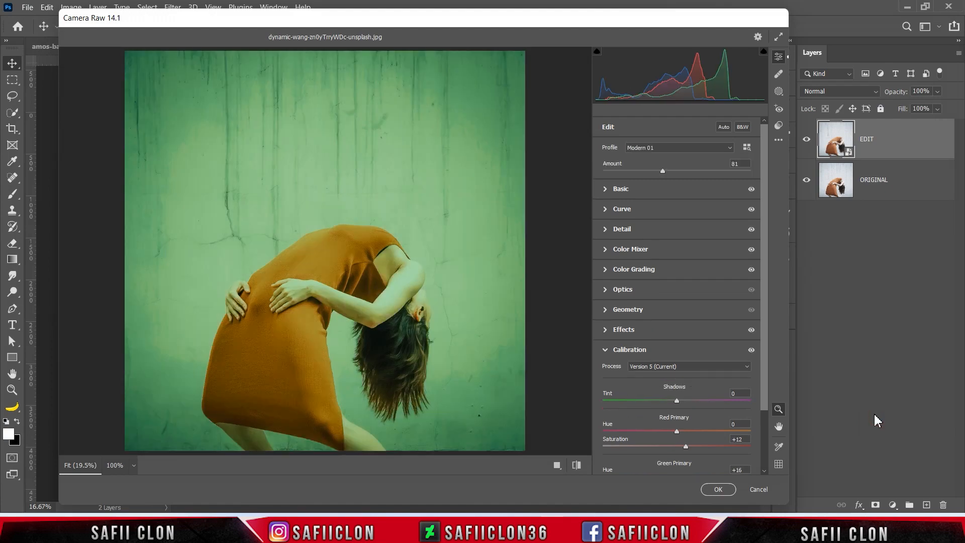
# Cycle through the before/after views of the dancer photo and apply the Camera Raw grade
pyautogui.click(557, 465)
pyautogui.click(528, 465)
pyautogui.click(528, 465)
pyautogui.click(528, 465)
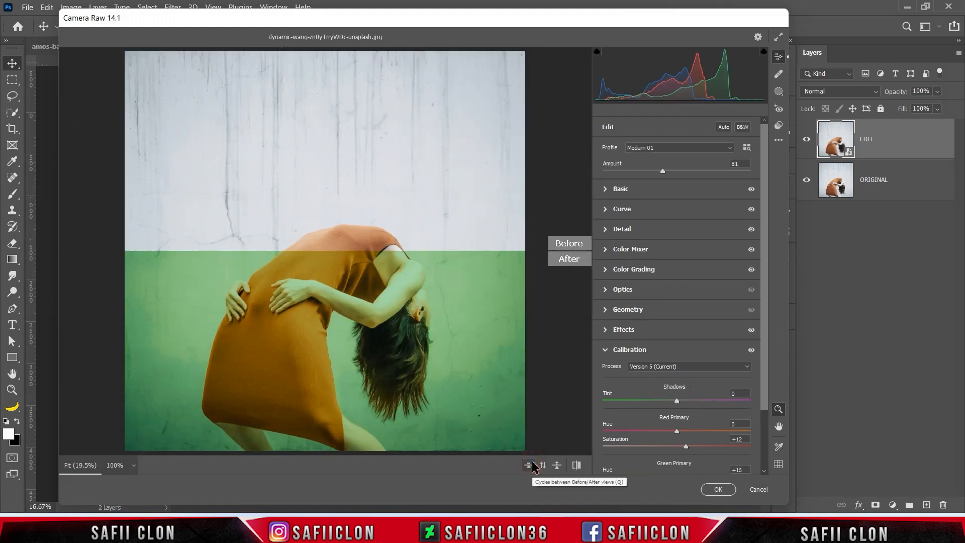
pyautogui.click(529, 465)
pyautogui.click(718, 489)
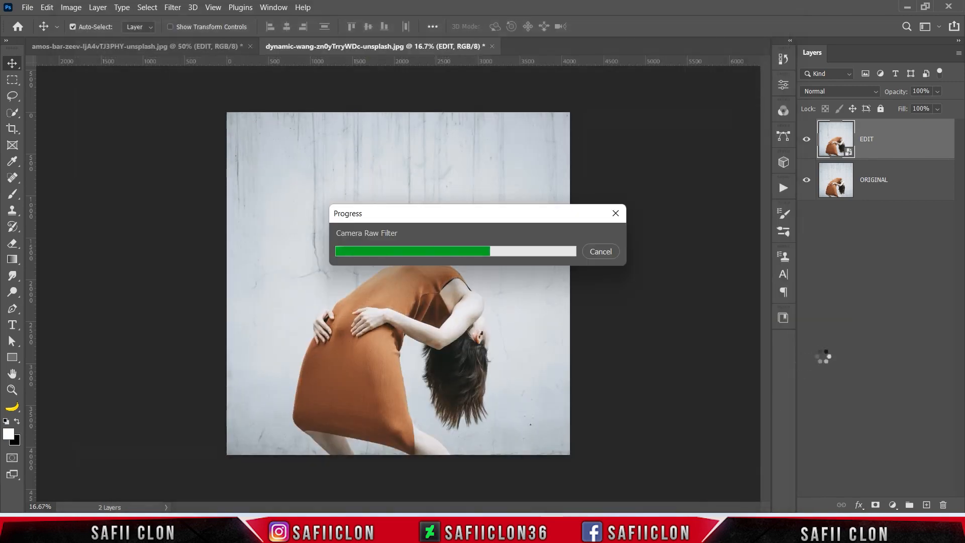
# Toggle the EDIT layer's visibility to compare the green grade with the ORIGINAL layer
pyautogui.click(805, 142)
pyautogui.click(805, 142)
pyautogui.click(805, 142)
pyautogui.click(805, 142)
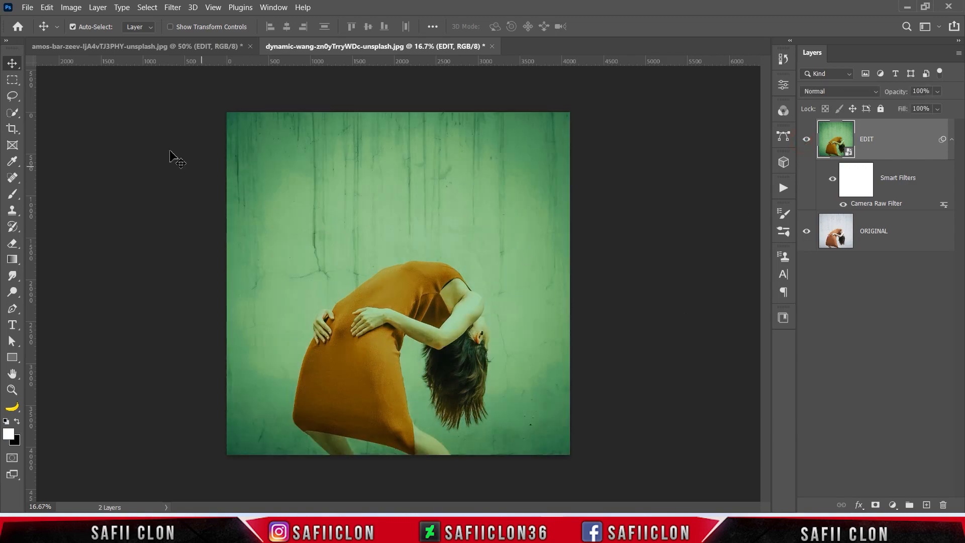
# Open the photo fernand-de-canne-_vkGoJUa8us-unsplash.jpg from the Wong Kar Wai folder
pyautogui.click(27, 7)
pyautogui.click(39, 30)
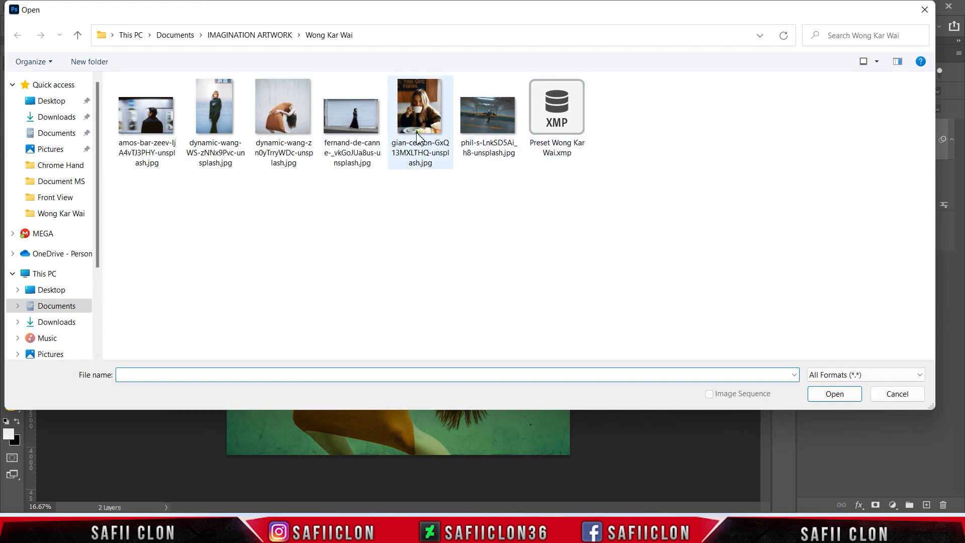
pyautogui.click(354, 136)
pyautogui.click(834, 394)
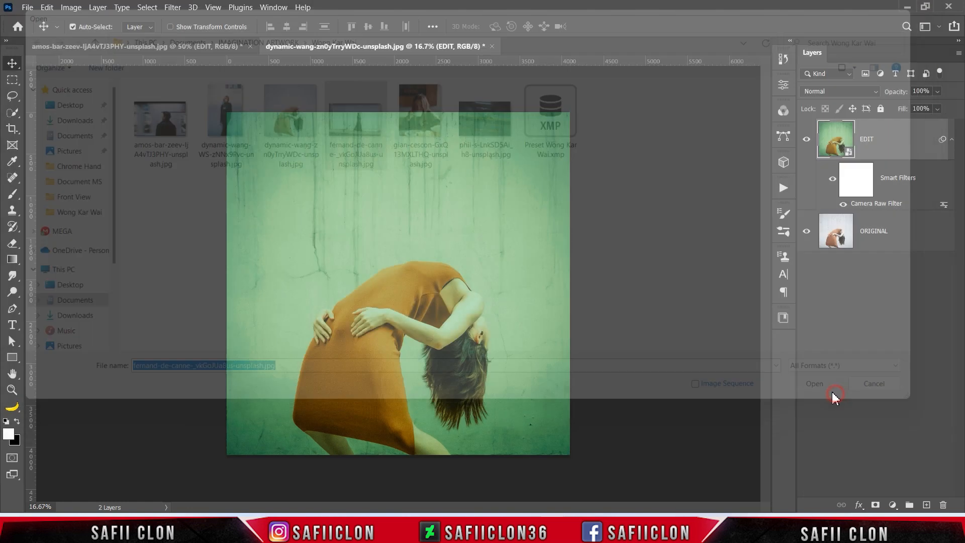
# Unlock the shutter photo's Background layer and duplicate it as Layer 0 copy
pyautogui.click(944, 136)
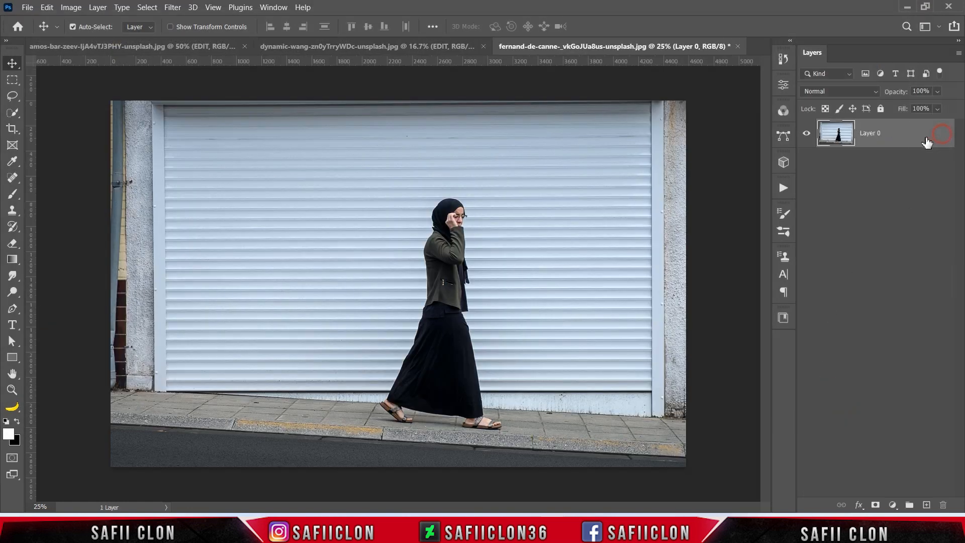
pyautogui.rightClick(902, 134)
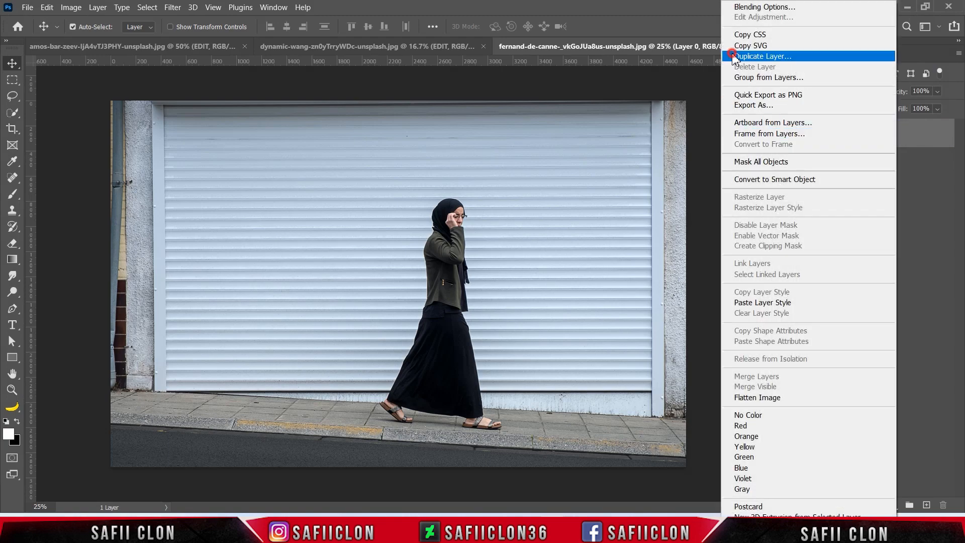
pyautogui.click(754, 56)
pyautogui.click(318, 171)
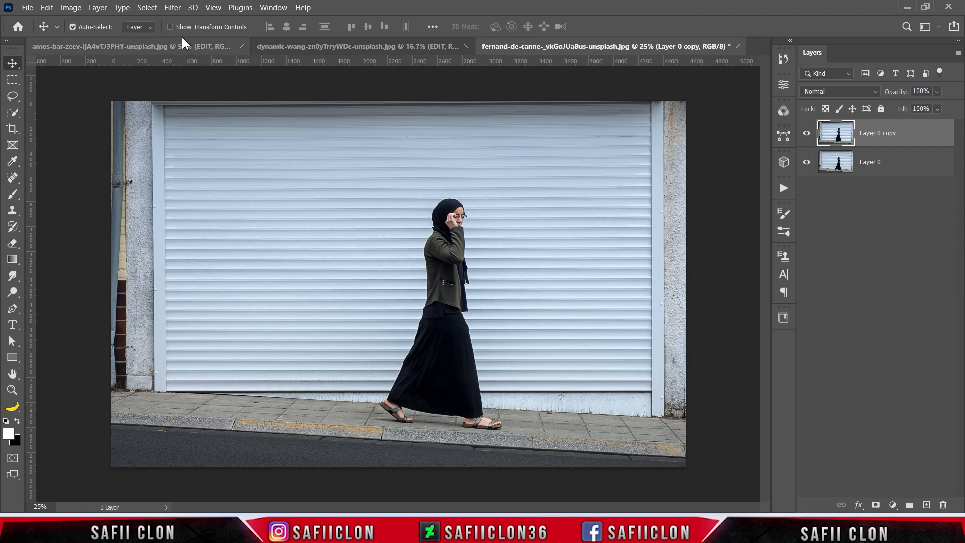
# Start the Camera Raw Filter on Layer 0 copy and load Preset Wong Kar Wai.xmp
pyautogui.click(172, 7)
pyautogui.click(205, 94)
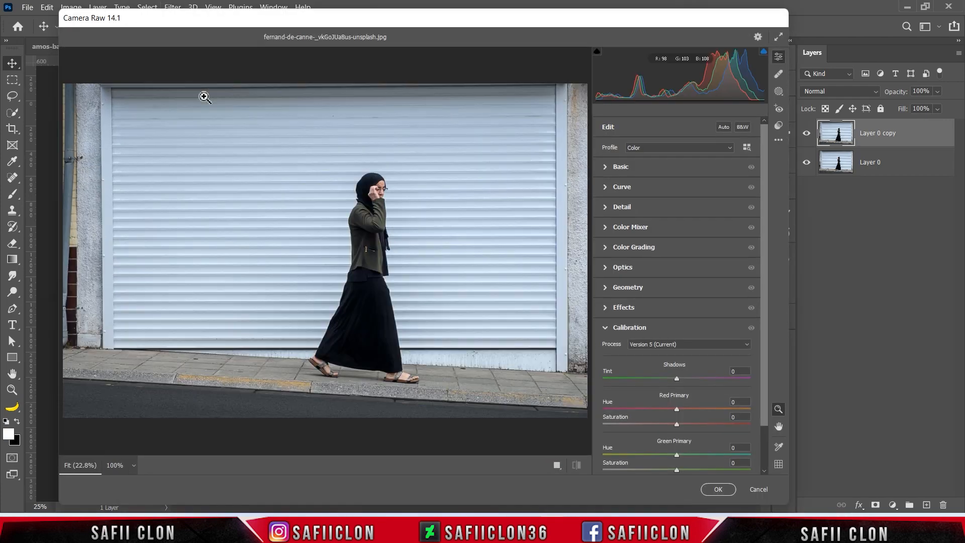
pyautogui.click(781, 145)
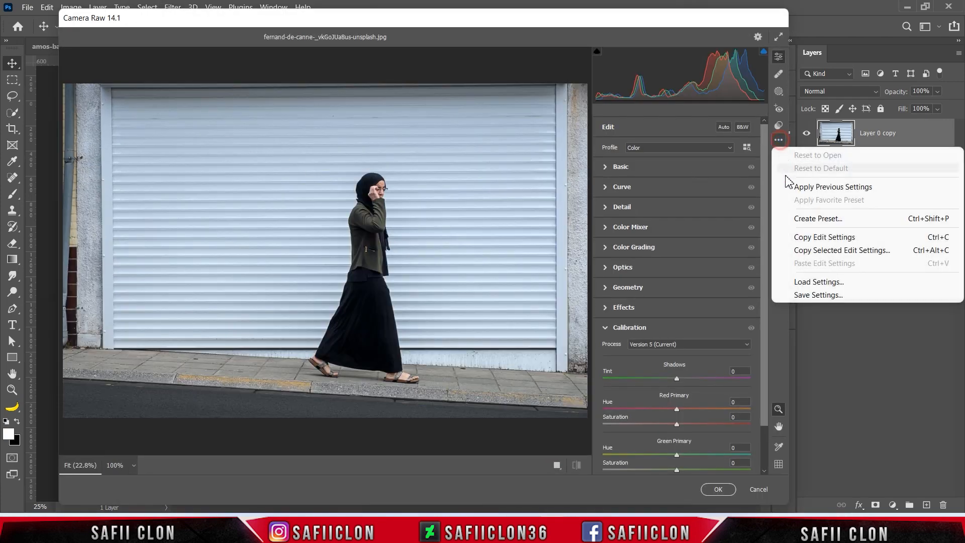
pyautogui.click(819, 281)
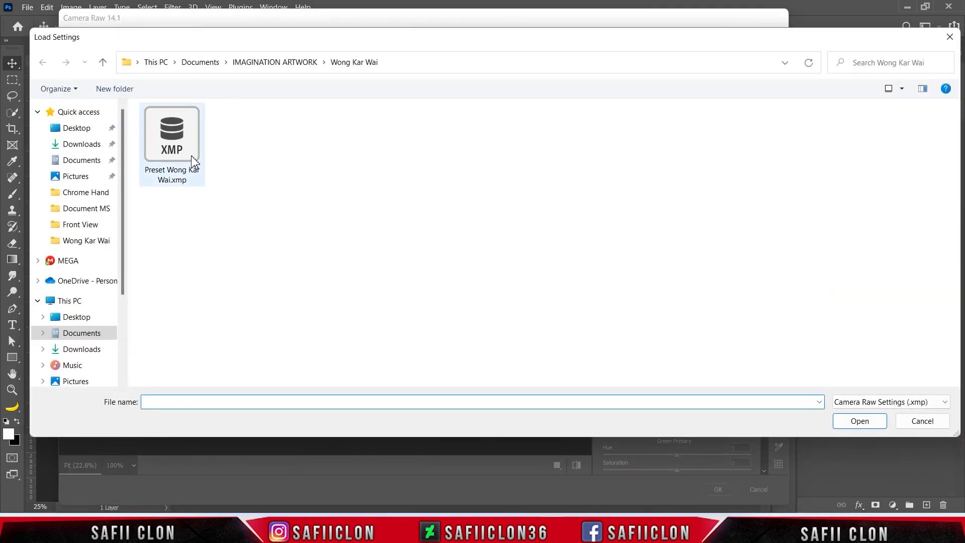
pyautogui.click(187, 154)
pyautogui.click(856, 423)
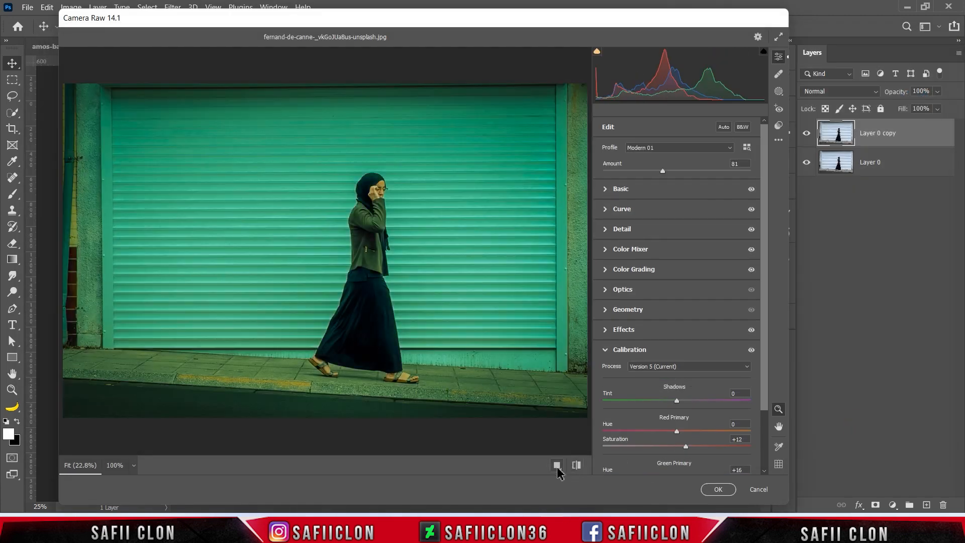
# Compare the before/after views of the shutter photo and apply the Camera Raw grade to Layer 0 copy
pyautogui.click(557, 465)
pyautogui.click(529, 465)
pyautogui.click(529, 465)
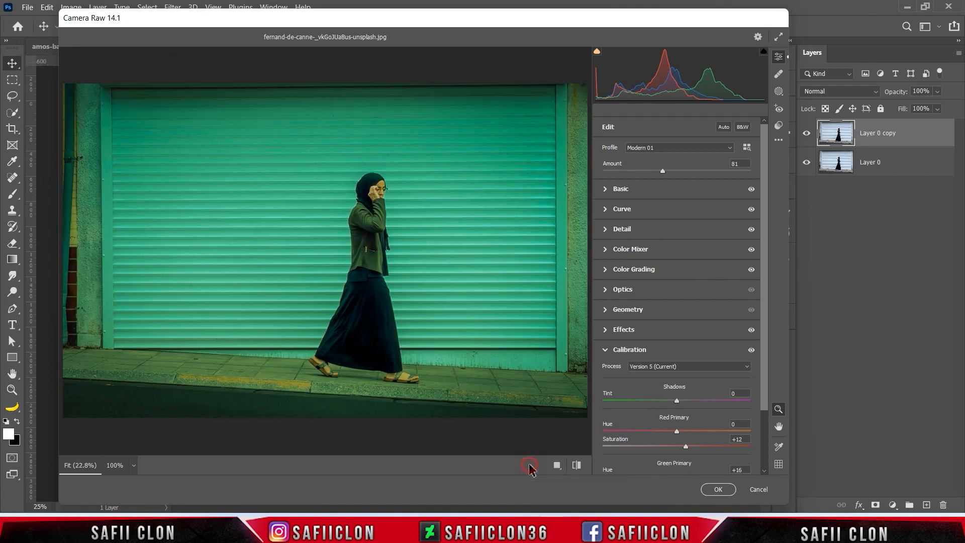
pyautogui.click(709, 489)
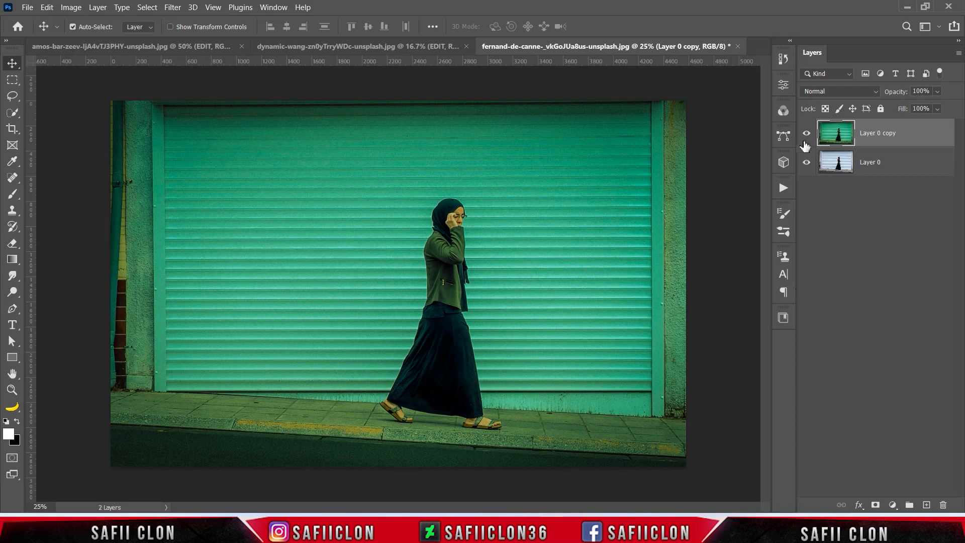
# Toggle Layer 0 copy's visibility to compare the graded shutter photo with the original
pyautogui.click(806, 132)
pyautogui.click(806, 132)
pyautogui.click(806, 133)
pyautogui.click(806, 133)
# Open the parking garage photo phil-s-LnkSD5Ai_h8-unsplash.jpg from the Wong Kar Wai folder
pyautogui.click(27, 7)
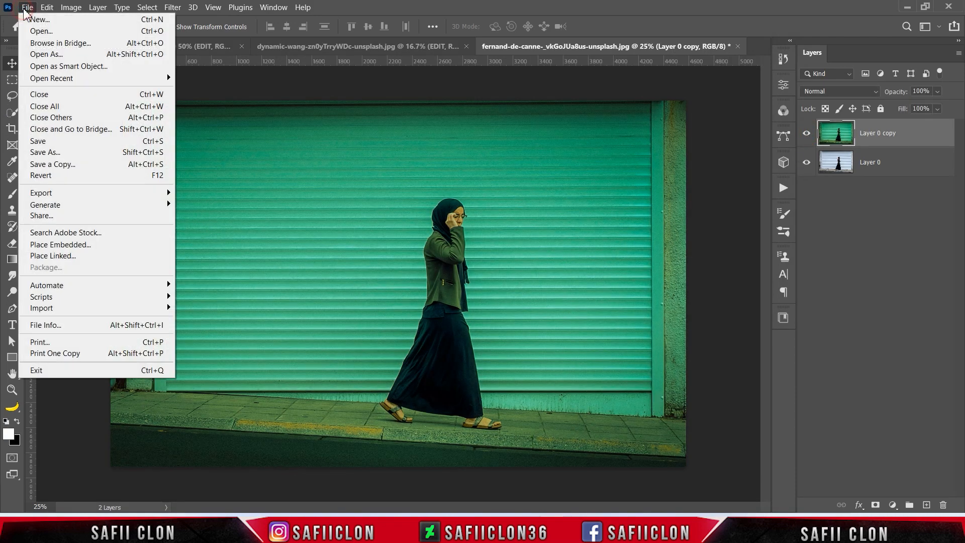
pyautogui.click(44, 33)
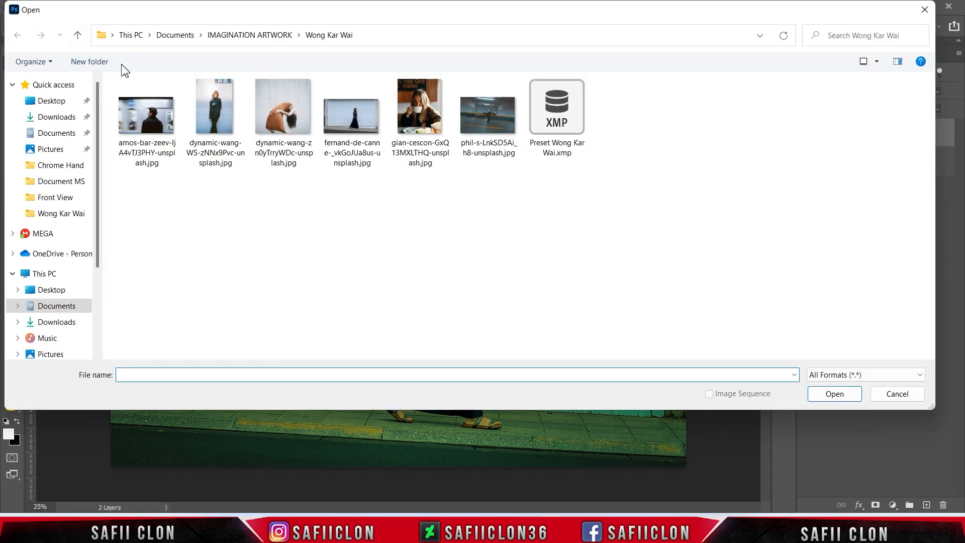
pyautogui.click(490, 129)
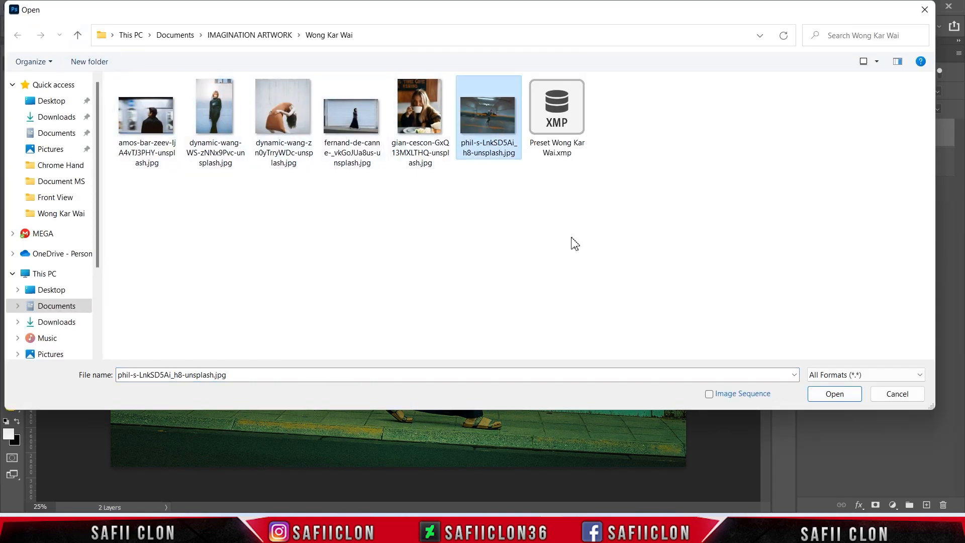
pyautogui.click(819, 395)
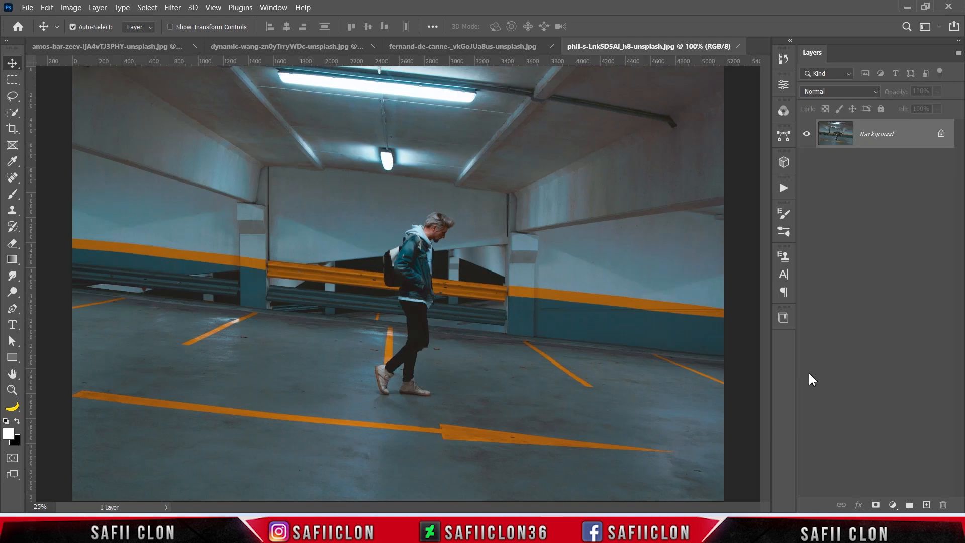
# Duplicate the garage photo's Background layer and reapply the last Camera Raw Filter to the copy
pyautogui.hotkey('ctrl', 'j')
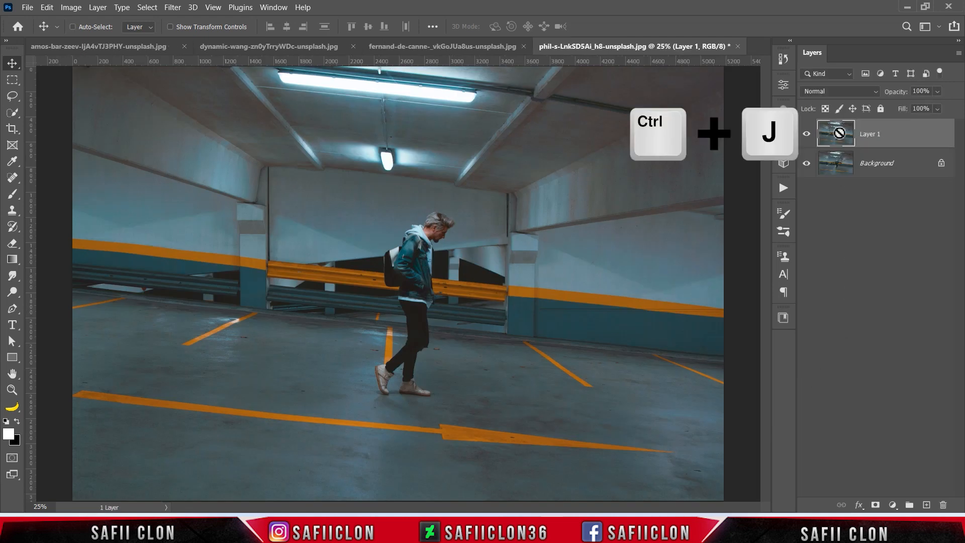
pyautogui.click(172, 7)
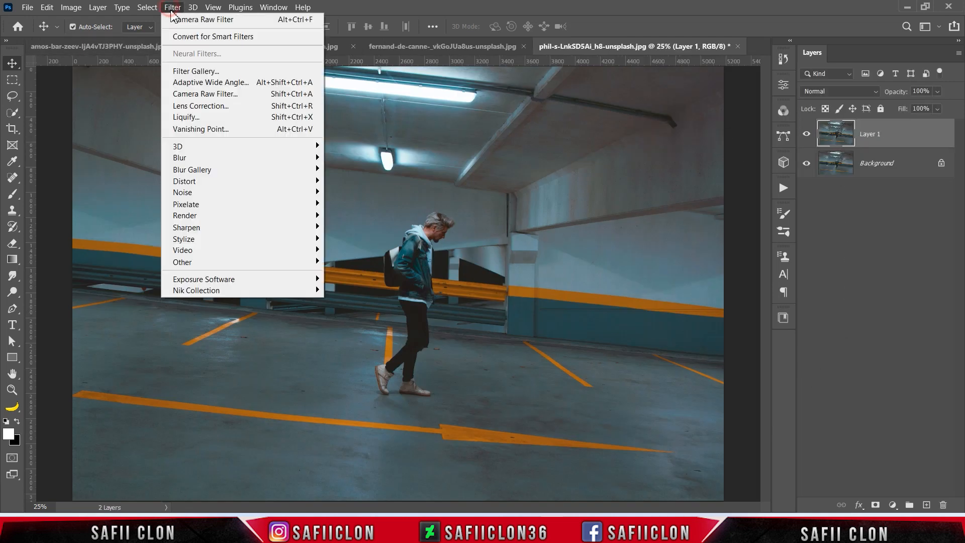
pyautogui.click(194, 21)
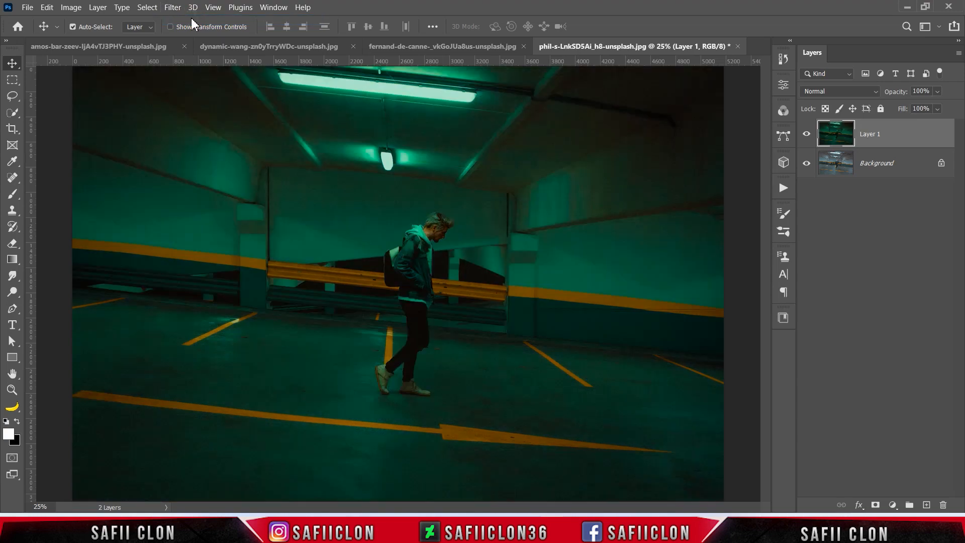
# Toggle Layer 1's visibility to compare the graded garage photo with its Background
pyautogui.click(806, 135)
pyautogui.click(807, 135)
pyautogui.click(807, 134)
pyautogui.click(807, 135)
# Open dynamic-wang-WS-zNNx9Pvc-unsplash.jpg from the Wong Kar Wai folder and unlock its Background layer
pyautogui.click(27, 8)
pyautogui.click(41, 28)
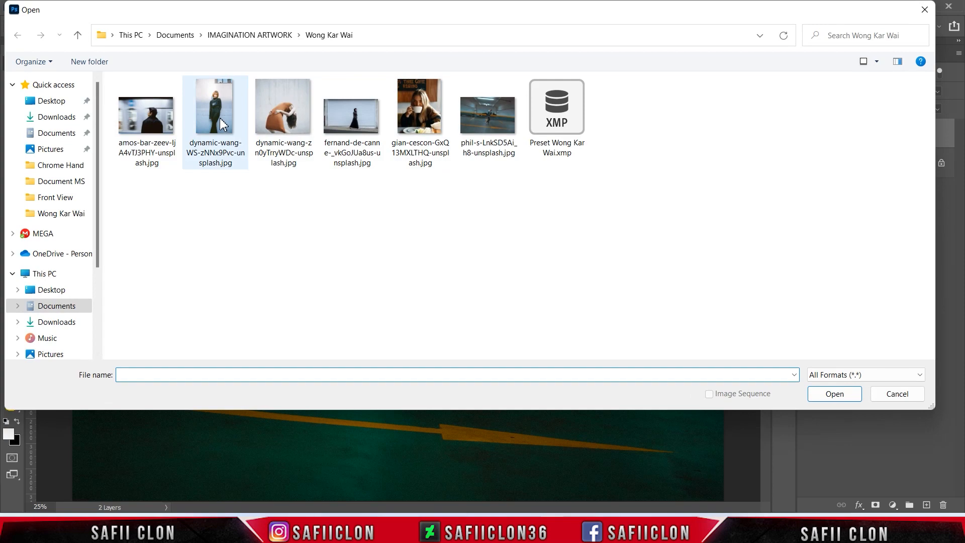
pyautogui.click(220, 118)
pyautogui.click(834, 395)
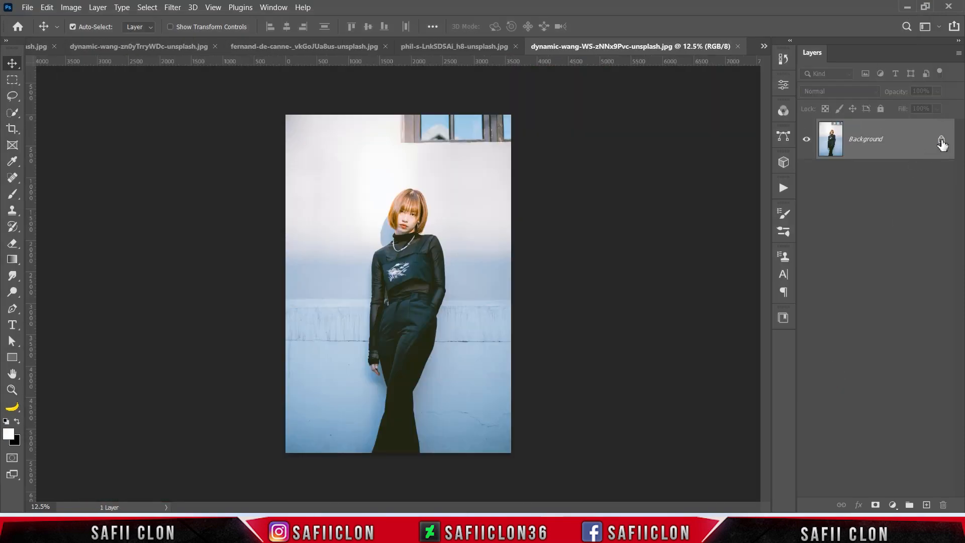
pyautogui.click(942, 144)
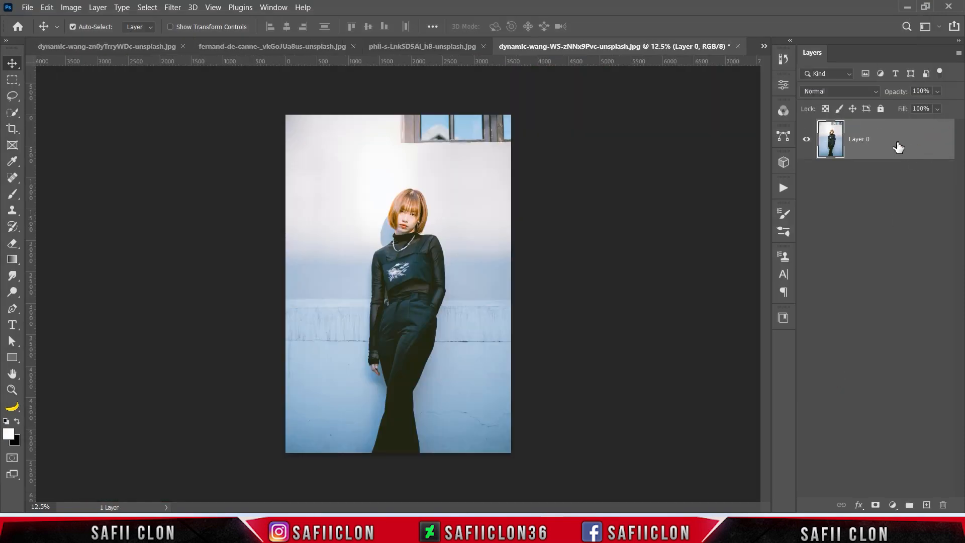
# Duplicate Layer 0 of the wall portrait and reapply the last Camera Raw Filter to the copy
pyautogui.rightClick(885, 143)
pyautogui.click(779, 55)
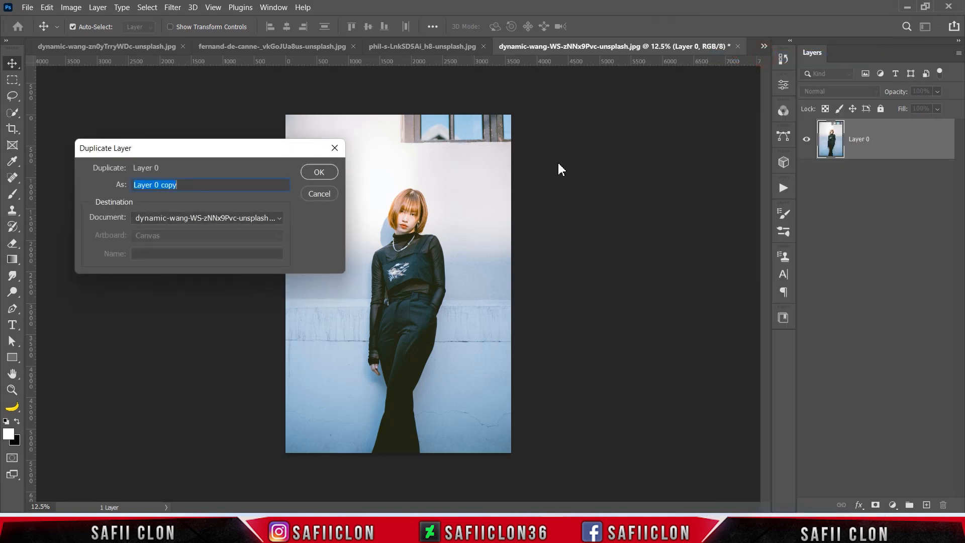
pyautogui.click(319, 172)
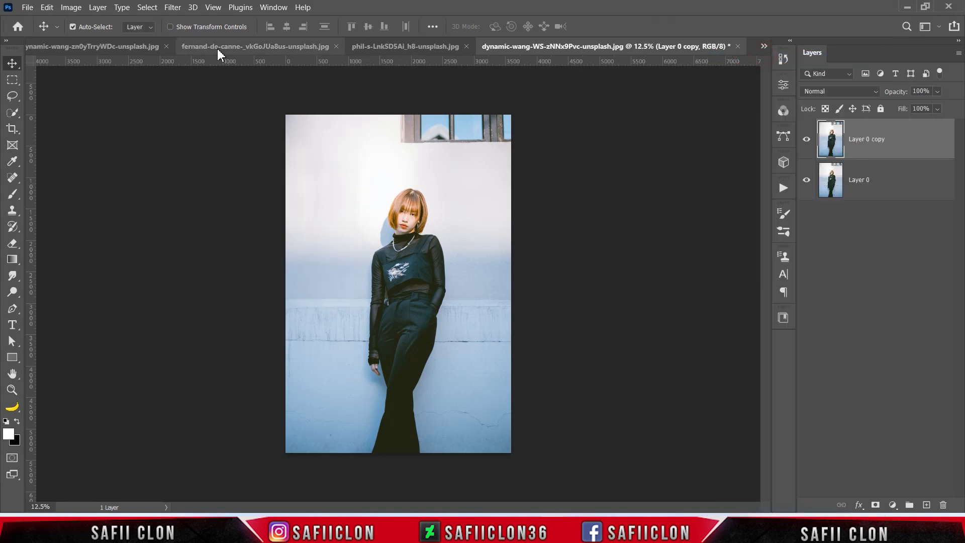
pyautogui.click(171, 8)
pyautogui.click(209, 22)
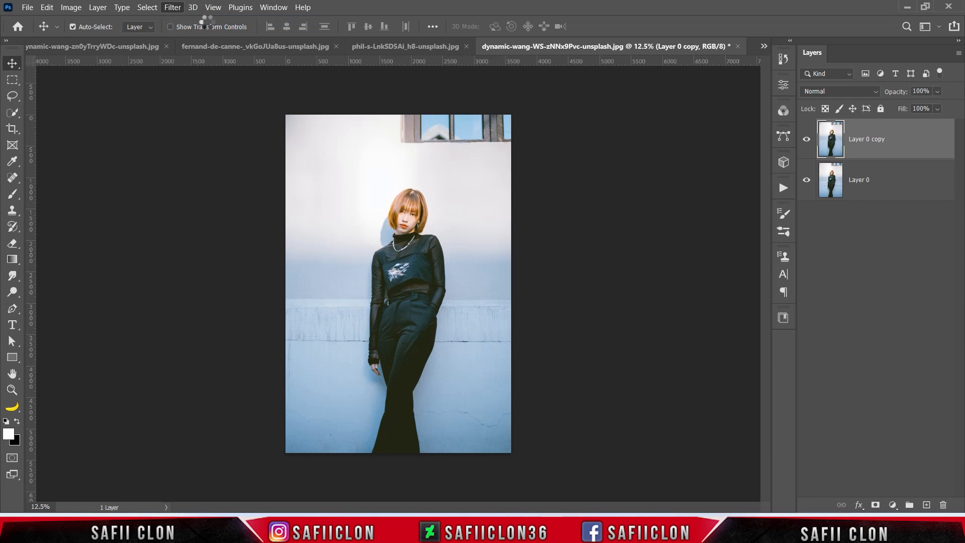
# Toggle the visibility of Layer 0 copy to compare the graded wall portrait with the original
pyautogui.click(806, 139)
pyautogui.click(806, 139)
pyautogui.click(806, 140)
pyautogui.click(807, 139)
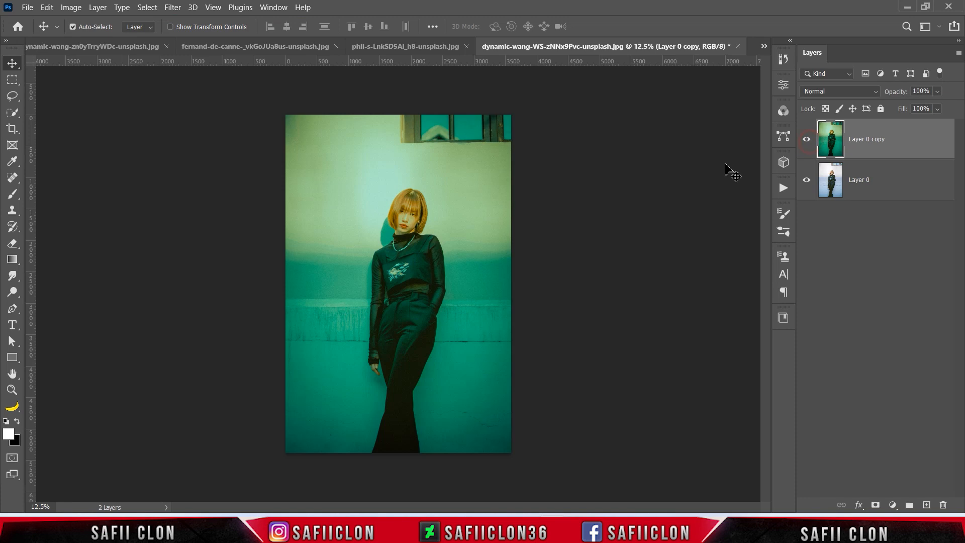
# Open gian-cescon-GxQ13MXLTHQ-unsplash.jpg from the Wong Kar Wai folder and unlock its Background layer
pyautogui.click(28, 7)
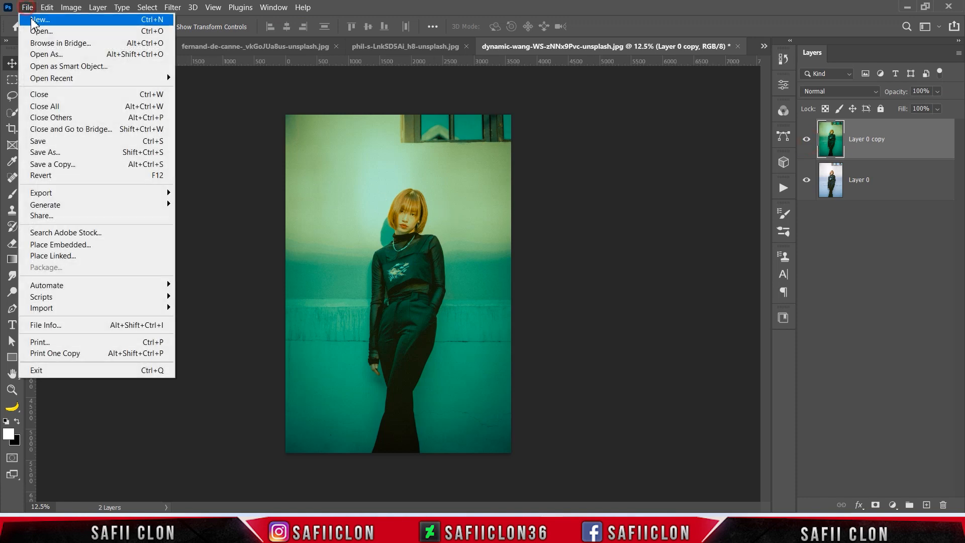
pyautogui.click(34, 28)
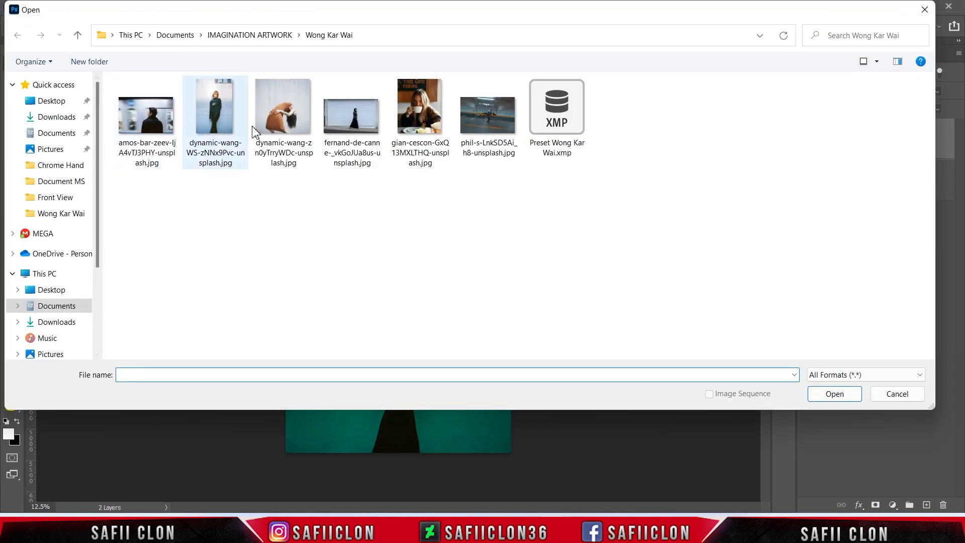
pyautogui.click(418, 128)
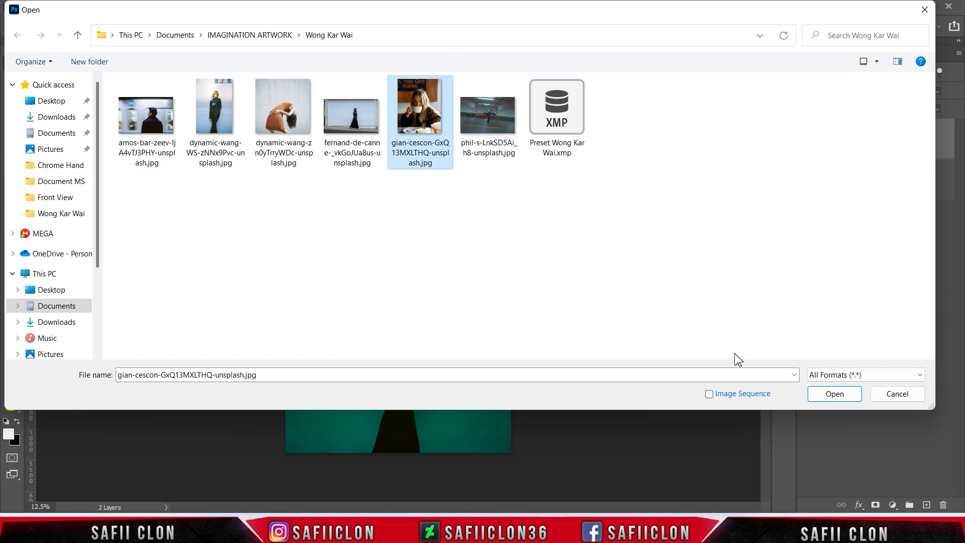
pyautogui.click(835, 395)
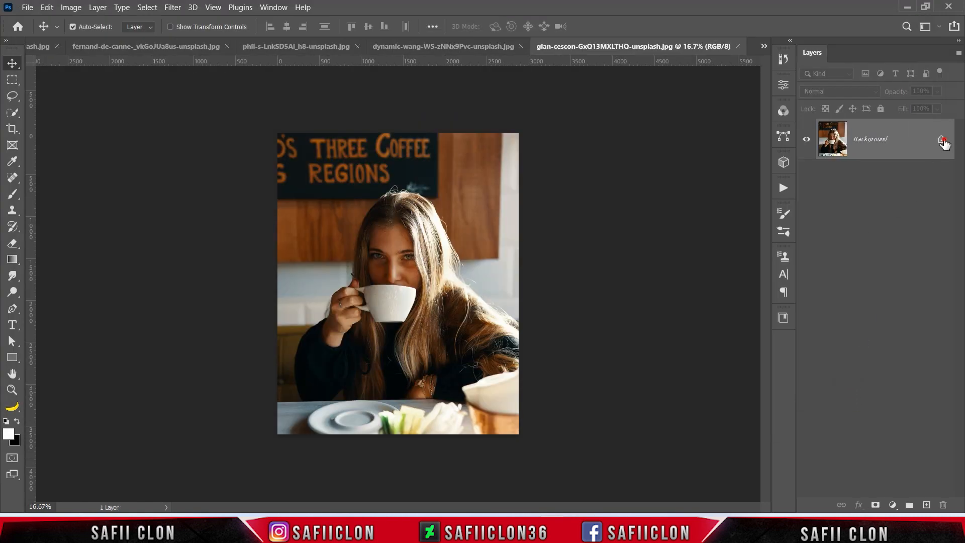
pyautogui.click(942, 141)
# Duplicate the coffee photo's Layer 0 and convert the copy to a smart object
pyautogui.hotkey('ctrl', 'j')
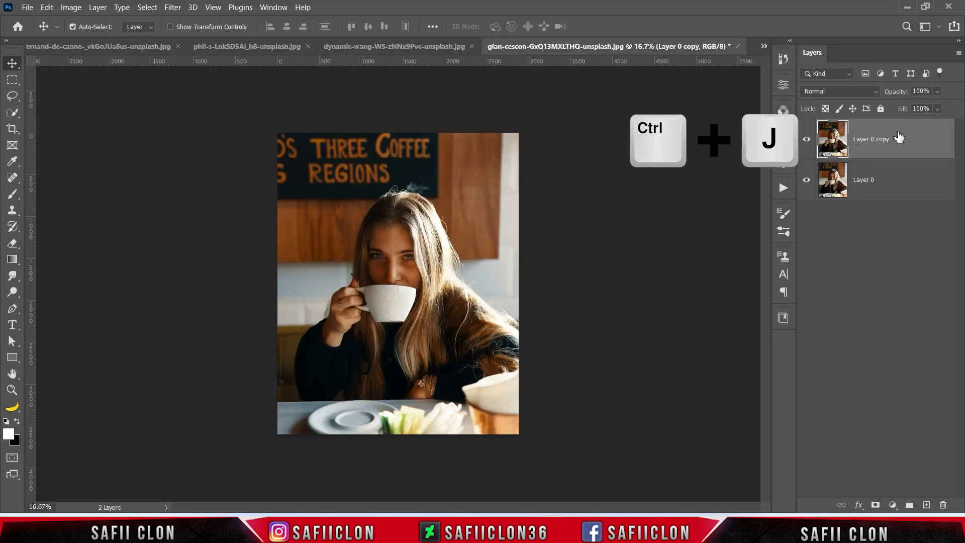
pyautogui.rightClick(898, 137)
pyautogui.click(799, 184)
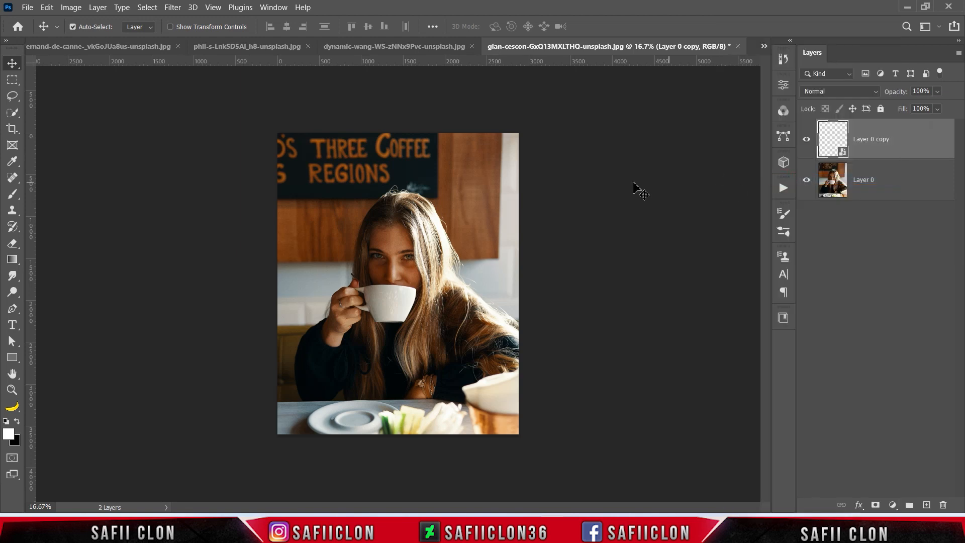
# Open the Camera Raw Filter on Layer 0 copy and load the settings from Preset Wong Kar Wai.xmp
pyautogui.click(173, 8)
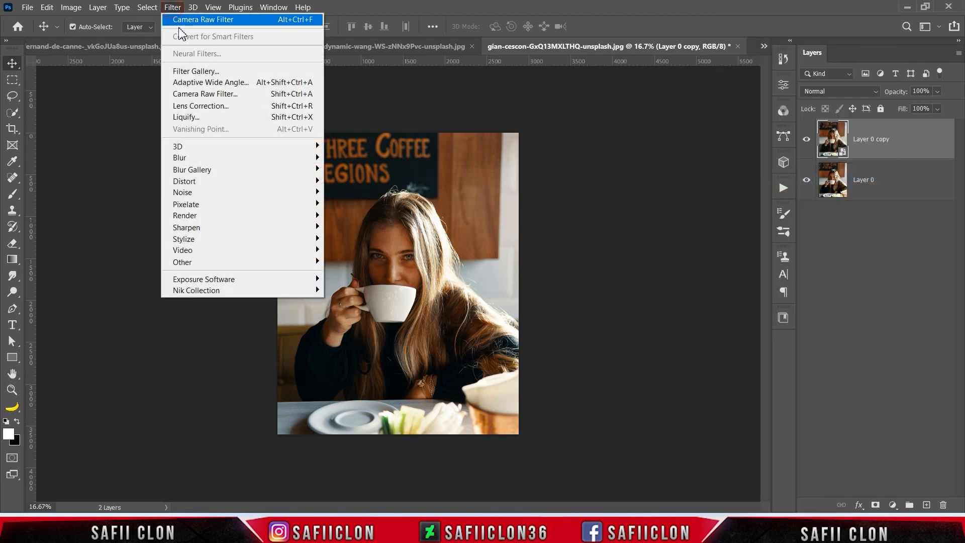
pyautogui.click(209, 91)
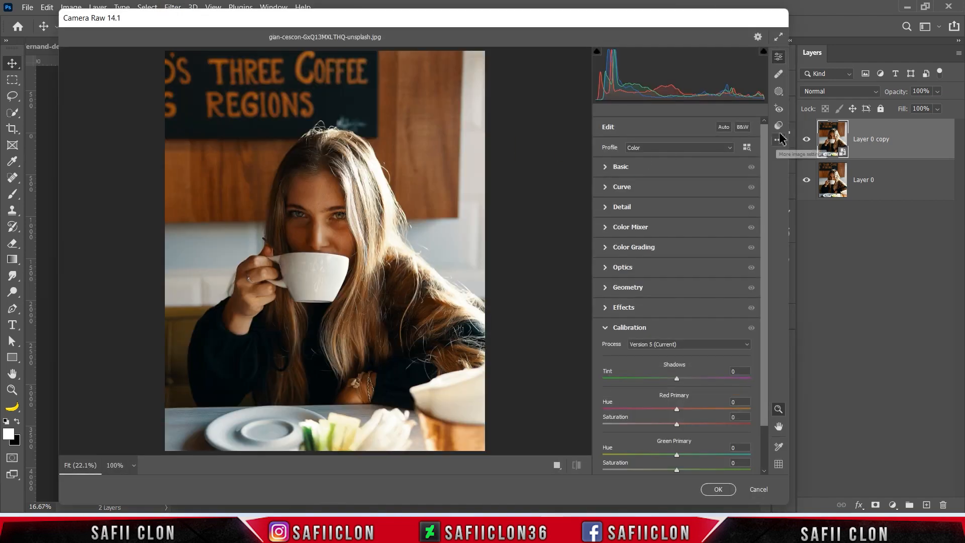
pyautogui.click(780, 139)
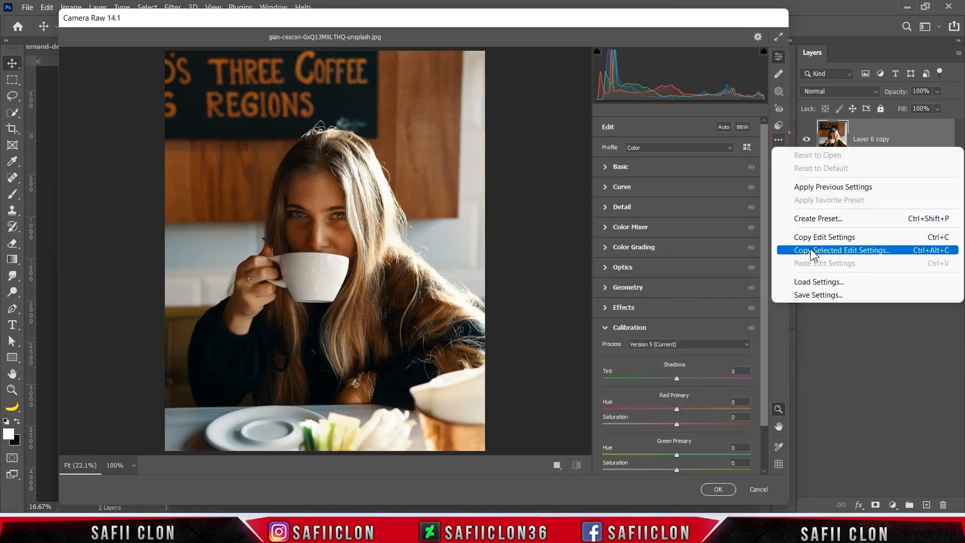
pyautogui.click(819, 282)
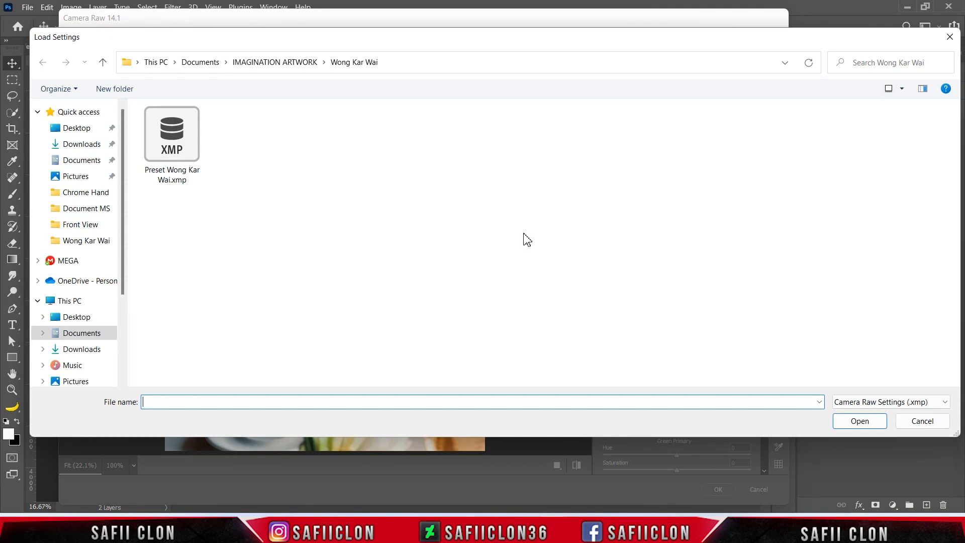
pyautogui.click(173, 148)
pyautogui.click(880, 423)
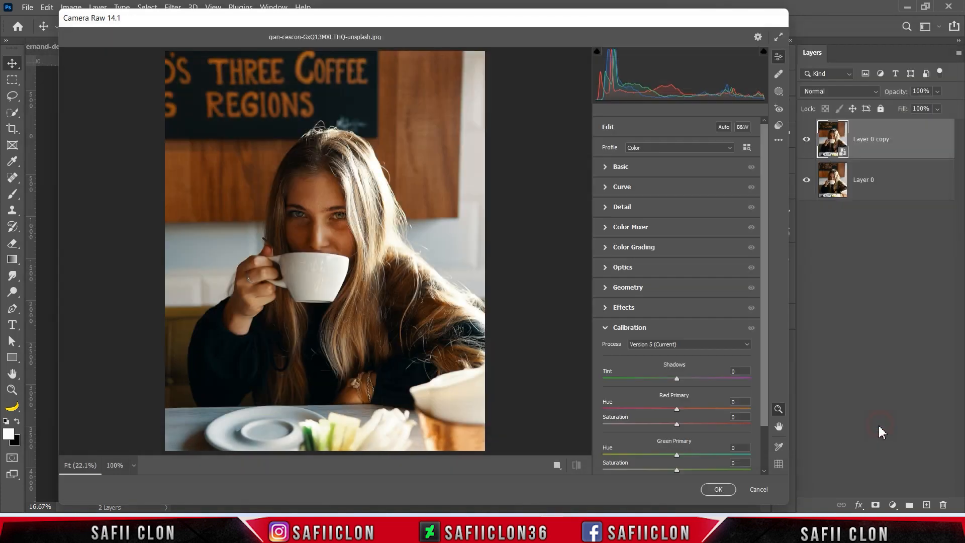
# Compare the coffee photo in Camera Raw's before/after views, return to the single view and apply the filter
pyautogui.click(556, 468)
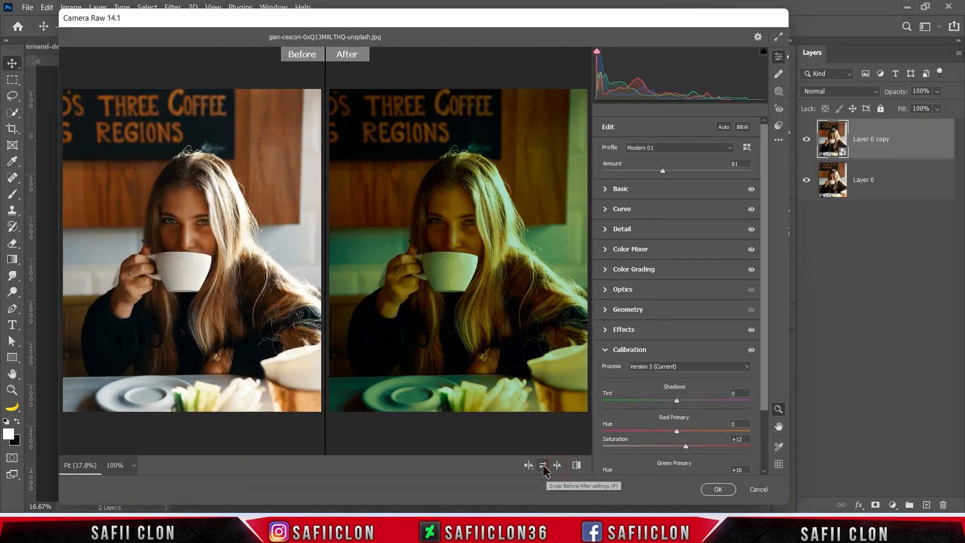
pyautogui.click(530, 466)
pyautogui.click(531, 467)
pyautogui.click(531, 466)
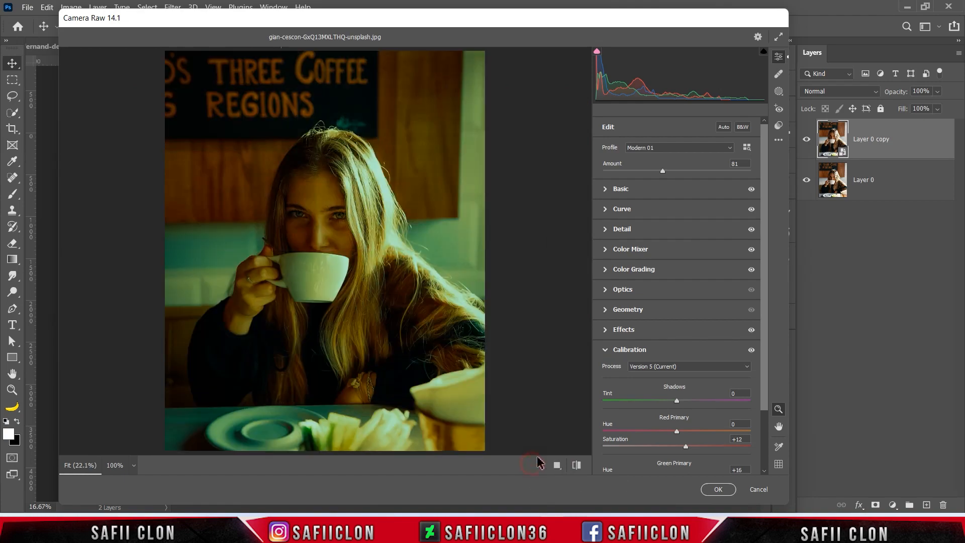
pyautogui.click(718, 491)
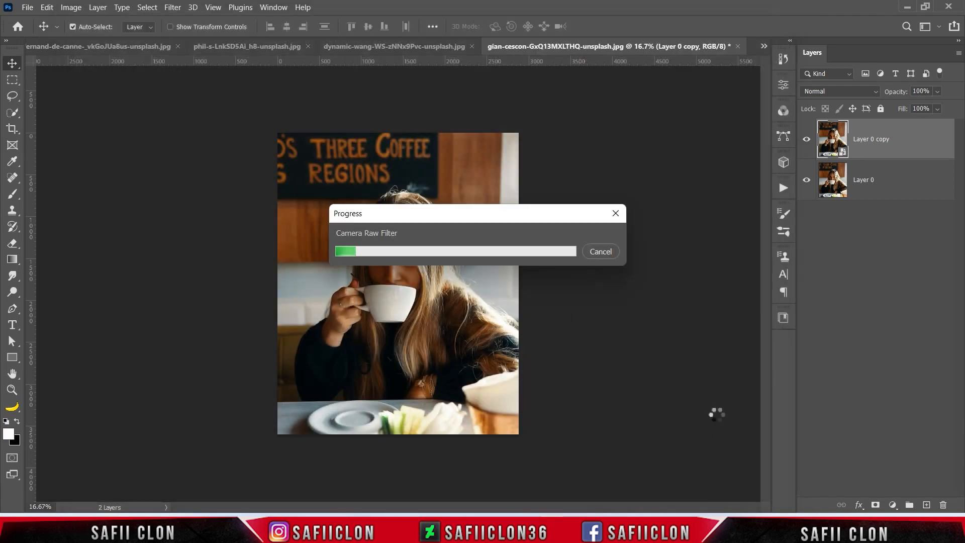
# Examine the graded coffee photo up close, toggling Layer 0 copy to compare it with the original
pyautogui.hotkey('ctrl', '+')
pyautogui.hotkey('ctrl', '+')
pyautogui.hotkey('ctrl', '+')
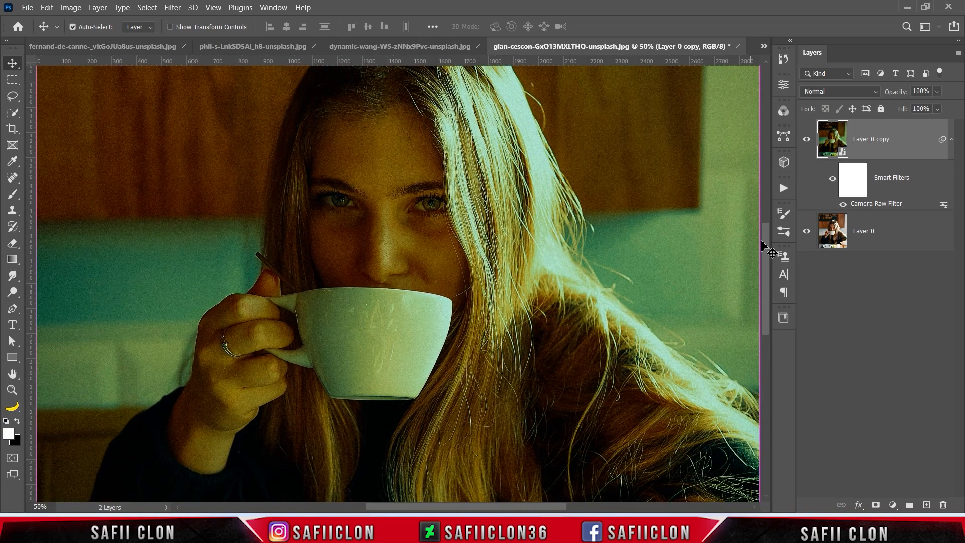
pyautogui.click(807, 139)
pyautogui.click(807, 140)
pyautogui.click(807, 139)
pyautogui.click(806, 139)
pyautogui.hotkey('ctrl', '-')
pyautogui.hotkey('ctrl', '-')
pyautogui.hotkey('ctrl', '-')
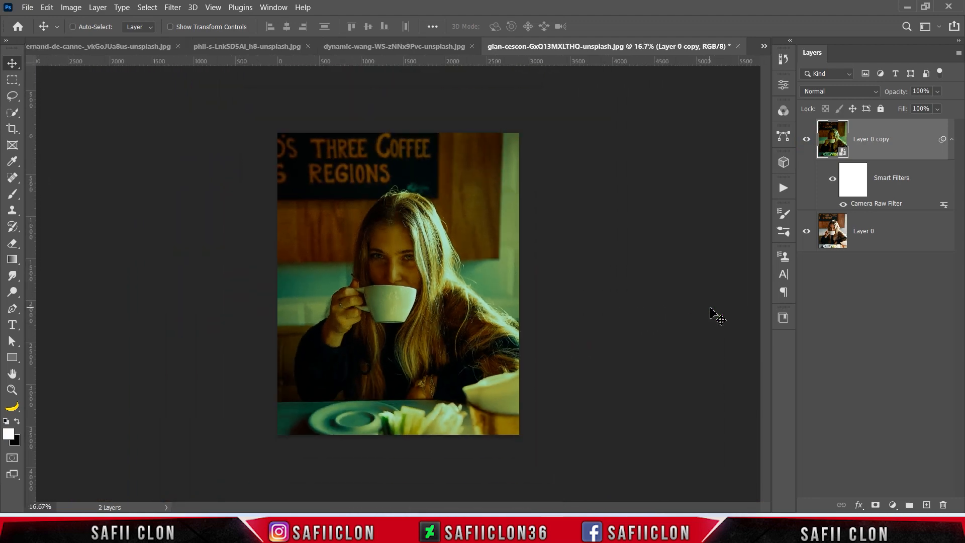
# Switch to dynamic-wang-WS-zNNx9Pvc-unsplash.jpg and compare its graded copy with the original up close
pyautogui.click(420, 45)
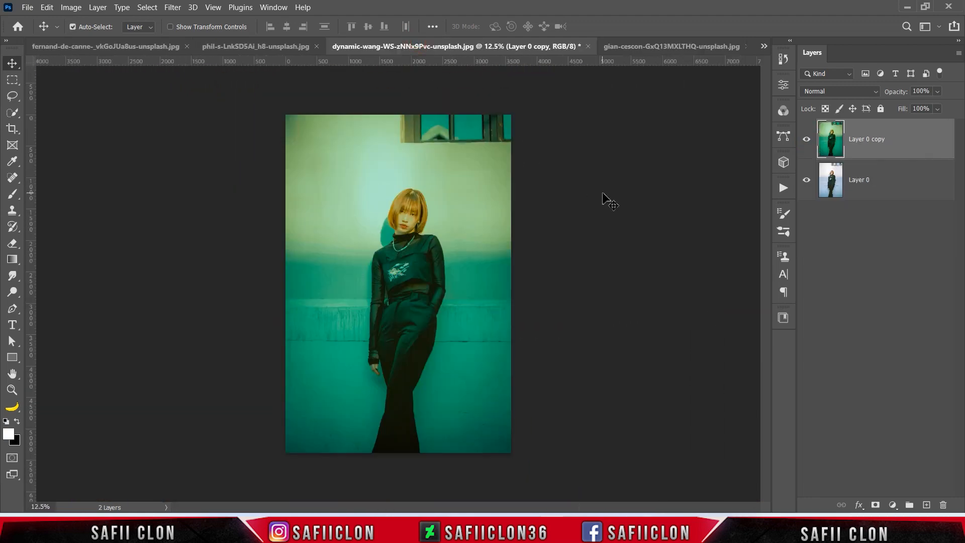
pyautogui.hotkey('ctrl', '+')
pyautogui.hotkey('ctrl', '+')
pyautogui.hotkey('ctrl', '+')
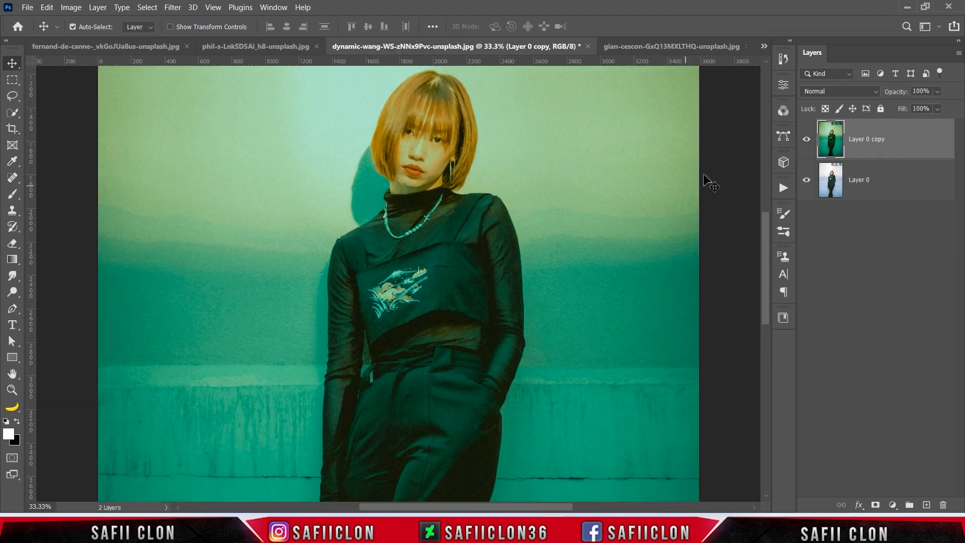
pyautogui.click(807, 143)
pyautogui.click(807, 142)
pyautogui.click(807, 143)
pyautogui.click(807, 143)
pyautogui.hotkey('ctrl', '-')
pyautogui.hotkey('ctrl', '-')
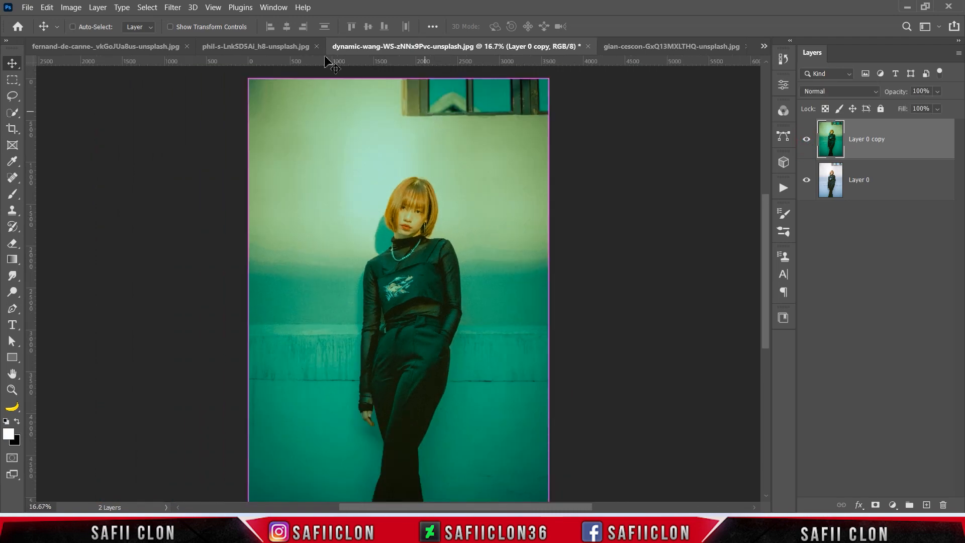
# Switch to phil-s-LnkSD5Ai_h8-unsplash.jpg, compare Layer 1 with the Background and inspect the walking man up close
pyautogui.click(257, 46)
pyautogui.click(807, 133)
pyautogui.click(806, 134)
pyautogui.click(806, 134)
pyautogui.click(806, 134)
pyautogui.hotkey('ctrl', '+')
pyautogui.hotkey('ctrl', '+')
pyautogui.hotkey('ctrl', '+')
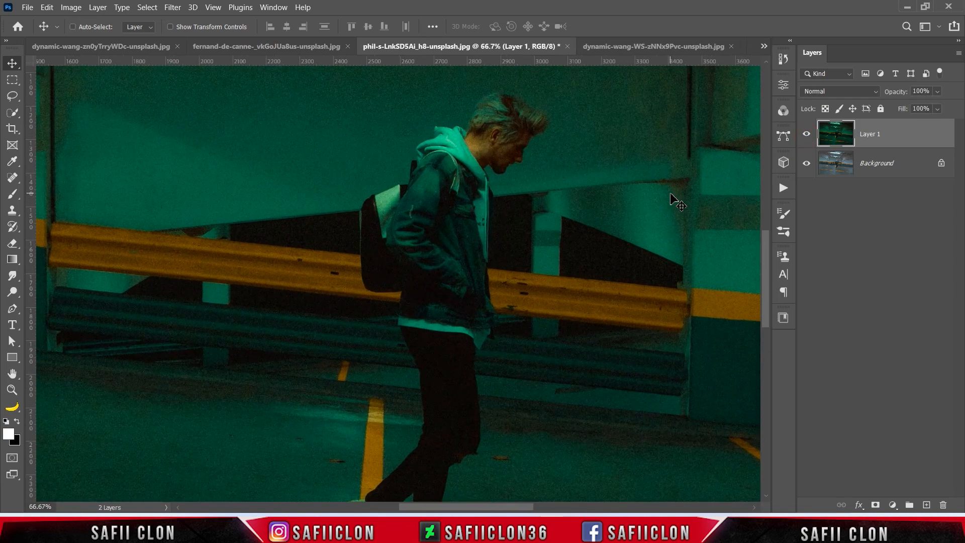
pyautogui.hotkey('ctrl', '-')
pyautogui.hotkey('ctrl', '-')
pyautogui.hotkey('ctrl', '-')
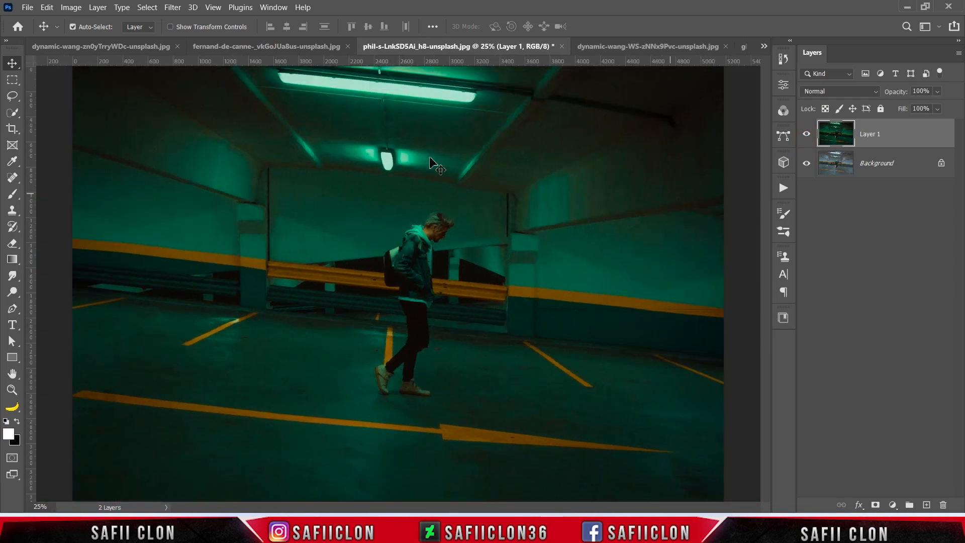
# Switch to fernand-de-canne-_vkGoJUa8us-unsplash.jpg and compare its graded copy with the original, both up close and in full
pyautogui.click(261, 50)
pyautogui.hotkey('ctrl', '+')
pyautogui.hotkey('ctrl', '+')
pyautogui.scroll(-1, 729, 196)
pyautogui.click(806, 134)
pyautogui.click(806, 134)
pyautogui.click(806, 133)
pyautogui.click(806, 134)
pyautogui.hotkey('ctrl', '-')
pyautogui.hotkey('ctrl', '-')
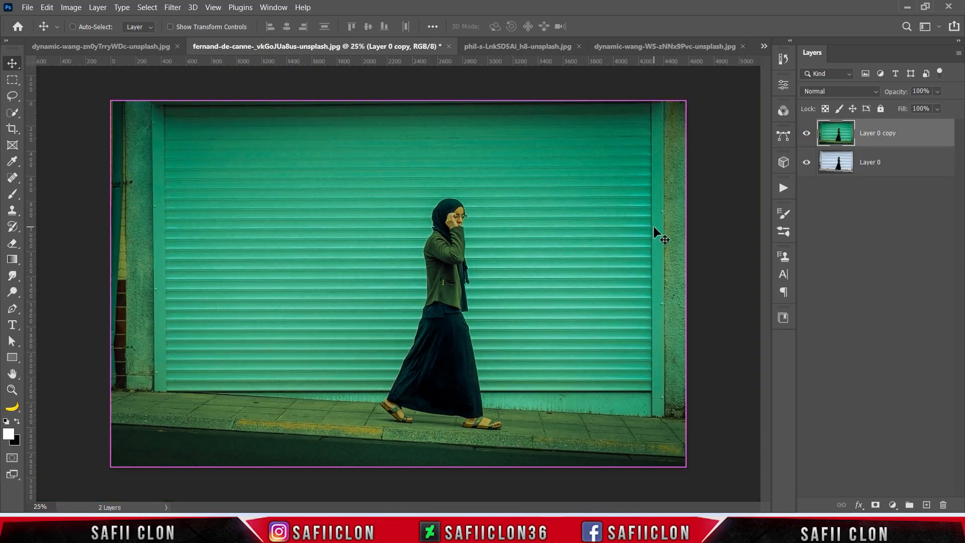
pyautogui.click(806, 134)
pyautogui.click(806, 134)
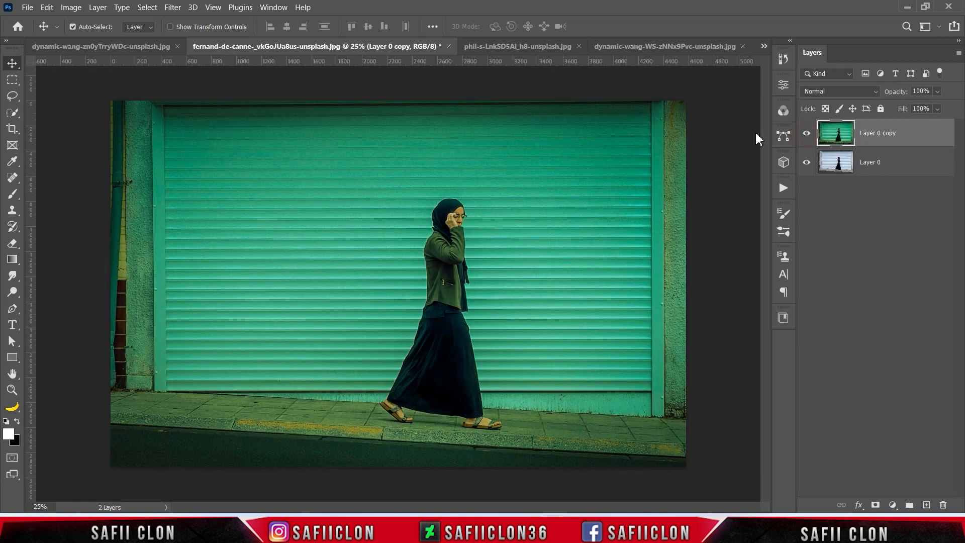
# Switch to dynamic-wang-zn0yTrryWDc-unsplash.jpg, compare the EDIT layer with ORIGINAL and inspect the graded details up close
pyautogui.click(100, 47)
pyautogui.click(806, 139)
pyautogui.click(806, 139)
pyautogui.click(806, 139)
pyautogui.click(806, 139)
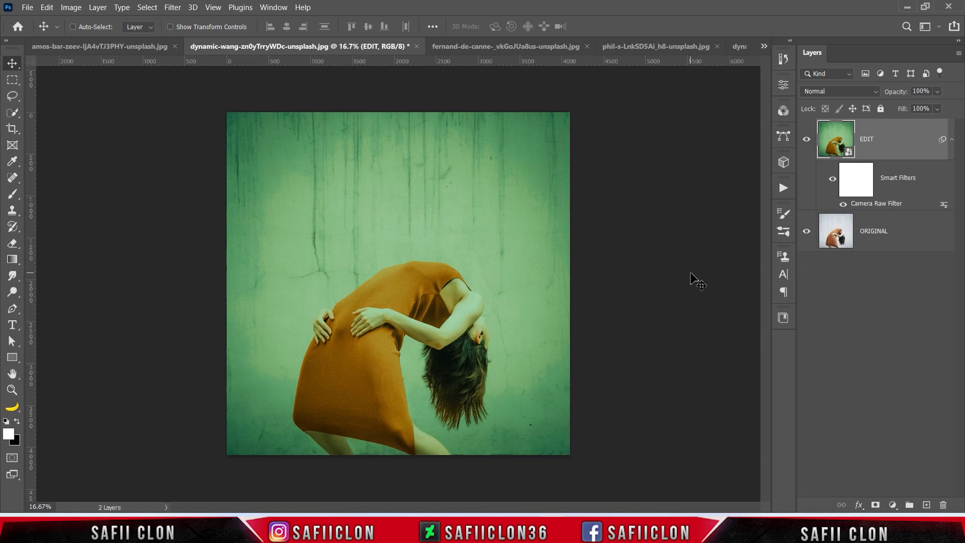
pyautogui.hotkey('ctrl', '+')
pyautogui.hotkey('ctrl', '+')
pyautogui.hotkey('ctrl', '+')
pyautogui.moveTo(764, 278)
pyautogui.mouseDown()
pyautogui.moveTo(762, 334)
pyautogui.moveTo(770, 278)
pyautogui.mouseUp()
pyautogui.hotkey('ctrl', '-')
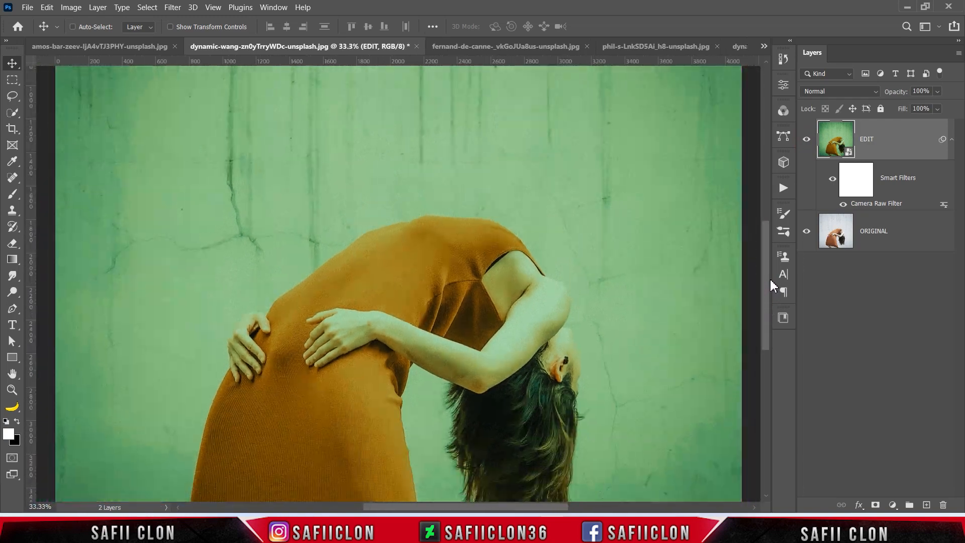
pyautogui.hotkey('ctrl', '-')
pyautogui.hotkey('ctrl', '-')
pyautogui.click(806, 140)
pyautogui.click(806, 140)
# Switch to amos-bar-zeev-IjA4vTJ3PHY-unsplash.jpg and compare EDIT with ORIGINAL, in full and close up on the man's head
pyautogui.click(64, 46)
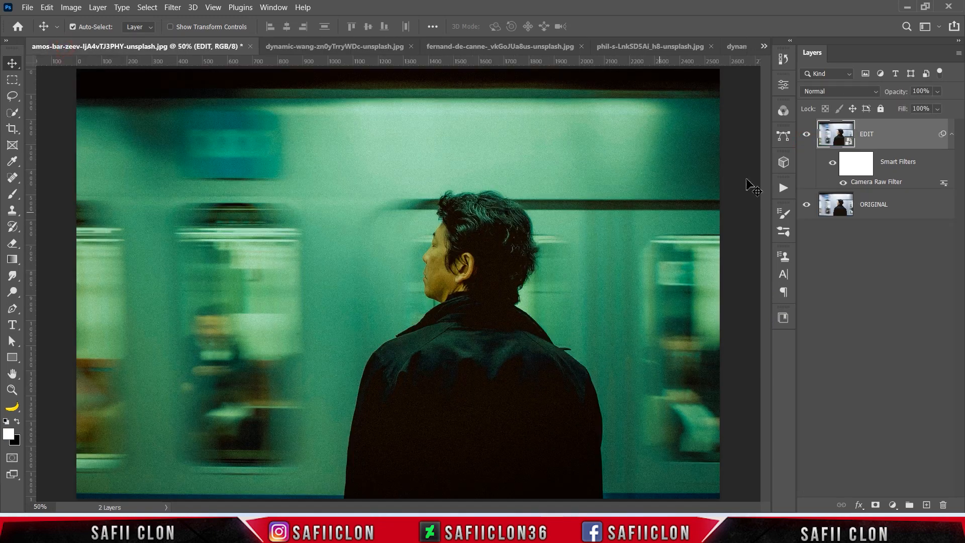
pyautogui.click(806, 133)
pyautogui.click(806, 133)
pyautogui.click(807, 134)
pyautogui.click(806, 133)
pyautogui.hotkey('ctrl', '+')
pyautogui.hotkey('ctrl', '+')
pyautogui.moveTo(443, 506); pyautogui.dragTo(477, 507)
pyautogui.moveTo(765, 290); pyautogui.dragTo(763, 265)
pyautogui.click(808, 134)
pyautogui.click(808, 135)
pyautogui.click(808, 134)
pyautogui.click(808, 134)
pyautogui.hotkey('ctrl', '-')
pyautogui.hotkey('ctrl', '-')
pyautogui.hotkey('ctrl', '-')
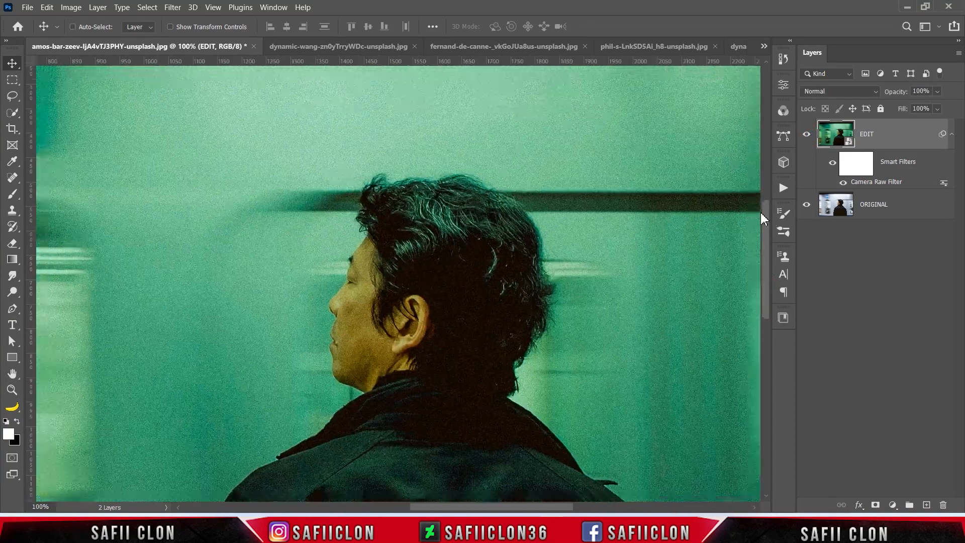
pyautogui.hotkey('ctrl', '+')
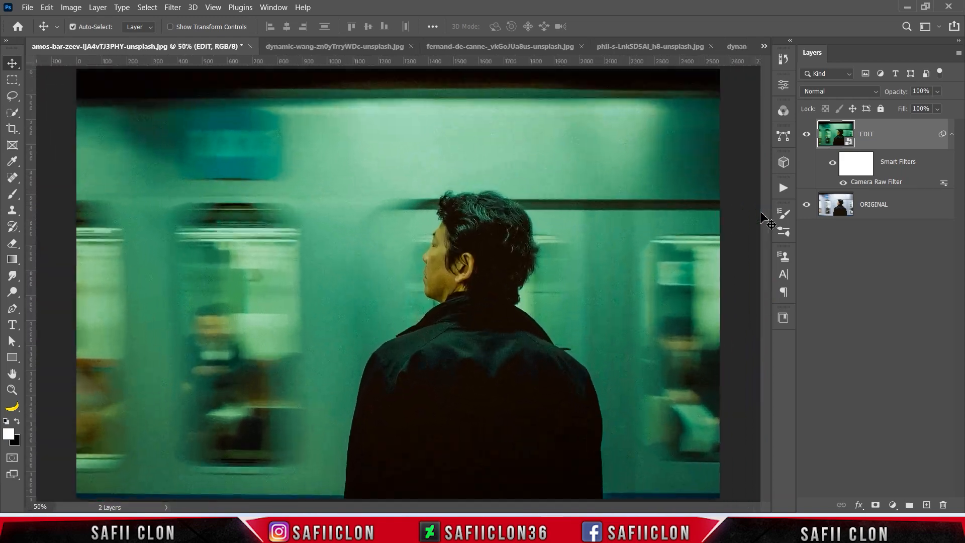